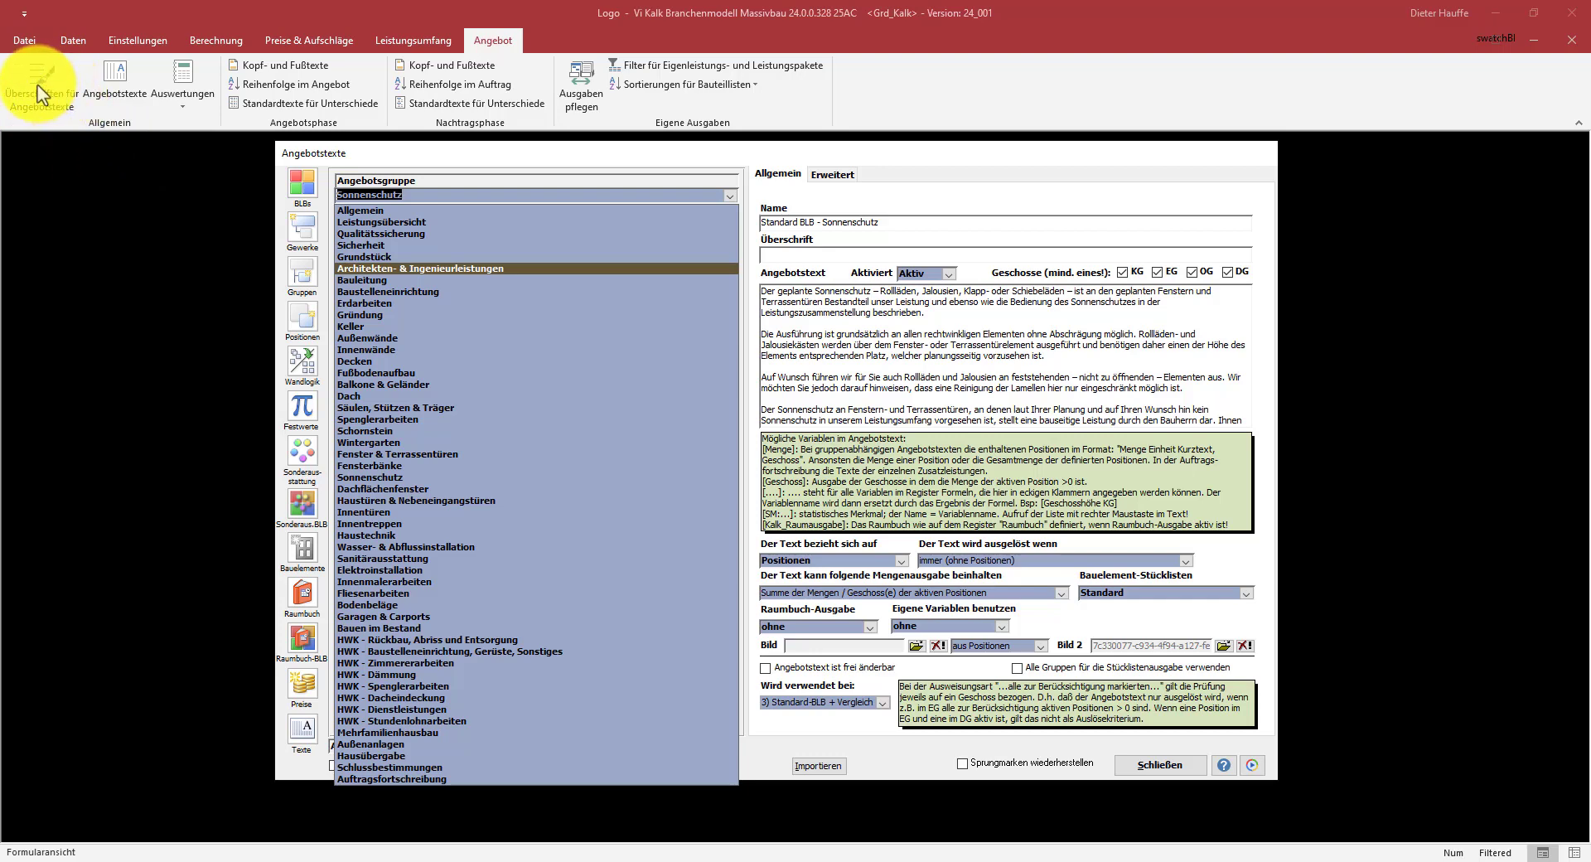
# Select the offer text "Sonderausstattung für Fensterläden" in the Sonnenschutz group and view the sample printout Angebotsgruppe.png
pyautogui.press('Escape')
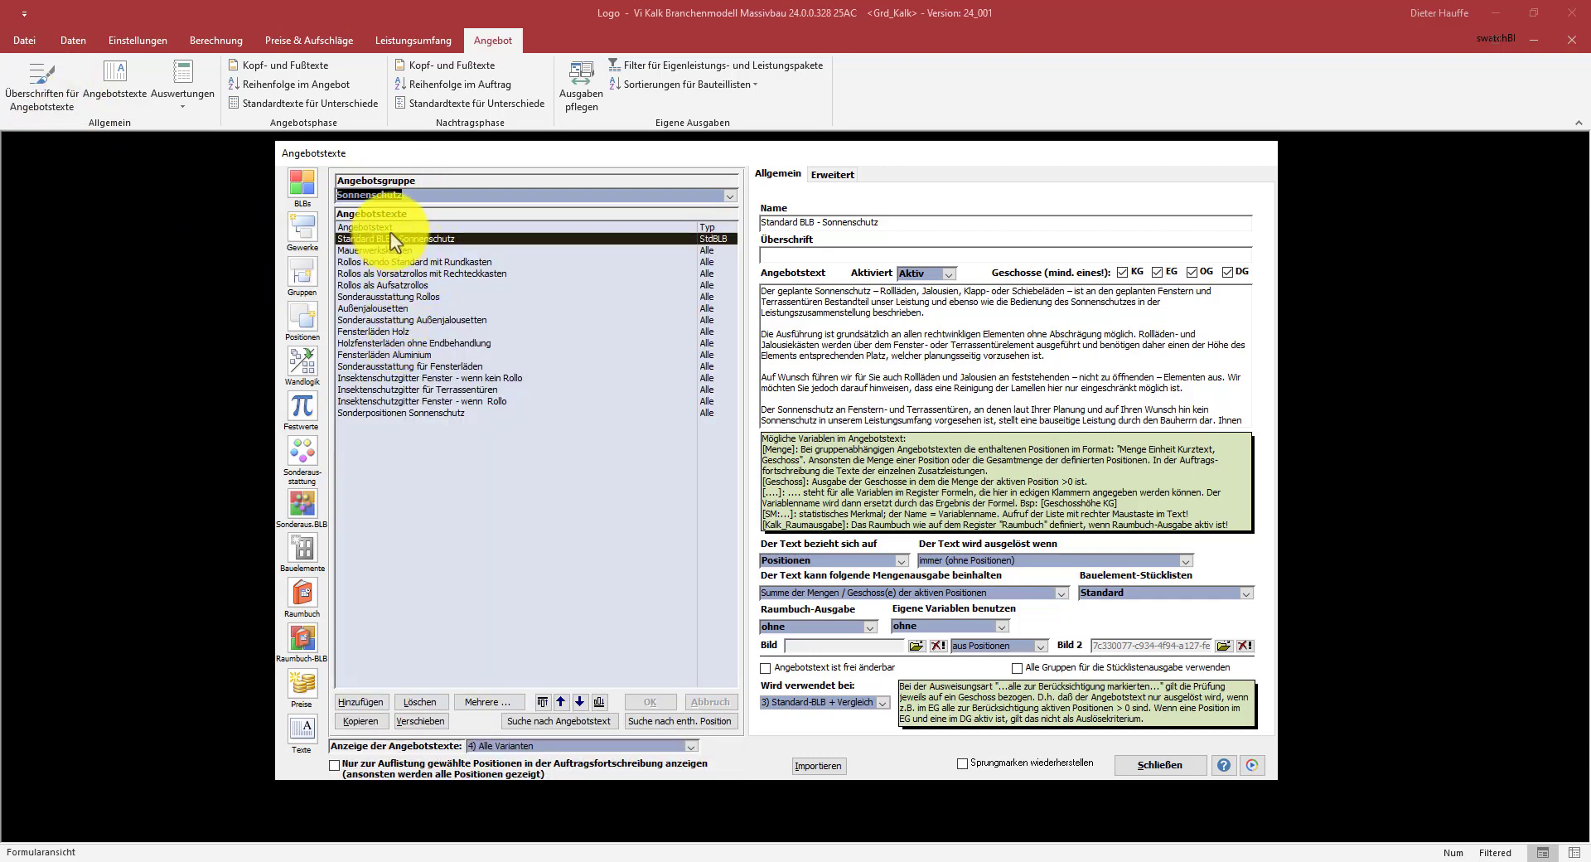
pyautogui.click(384, 365)
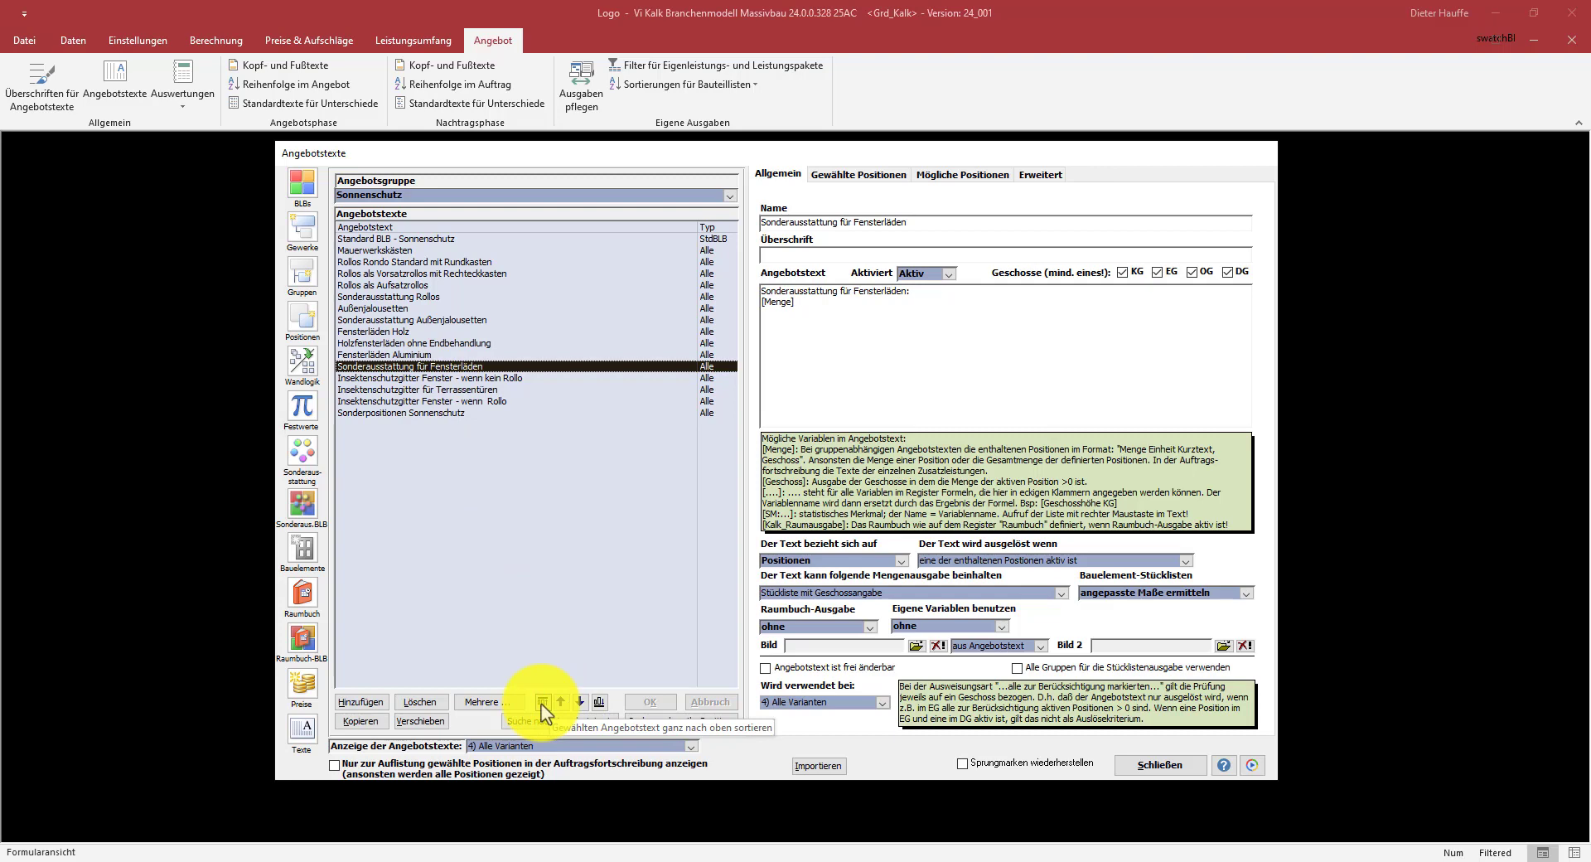
pyautogui.click(602, 705)
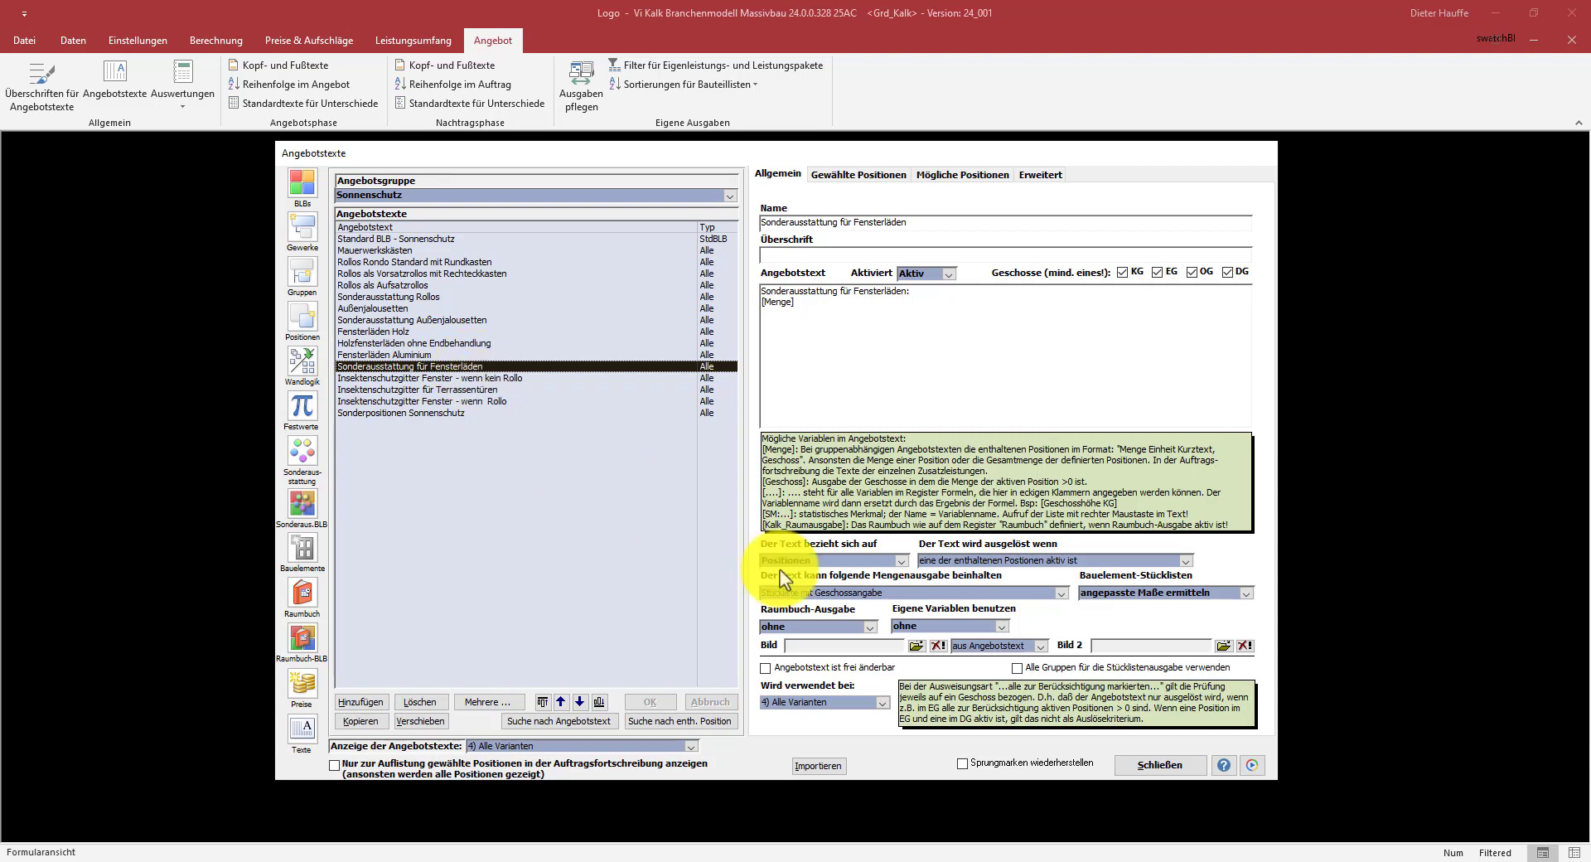
pyautogui.click(1068, 858)
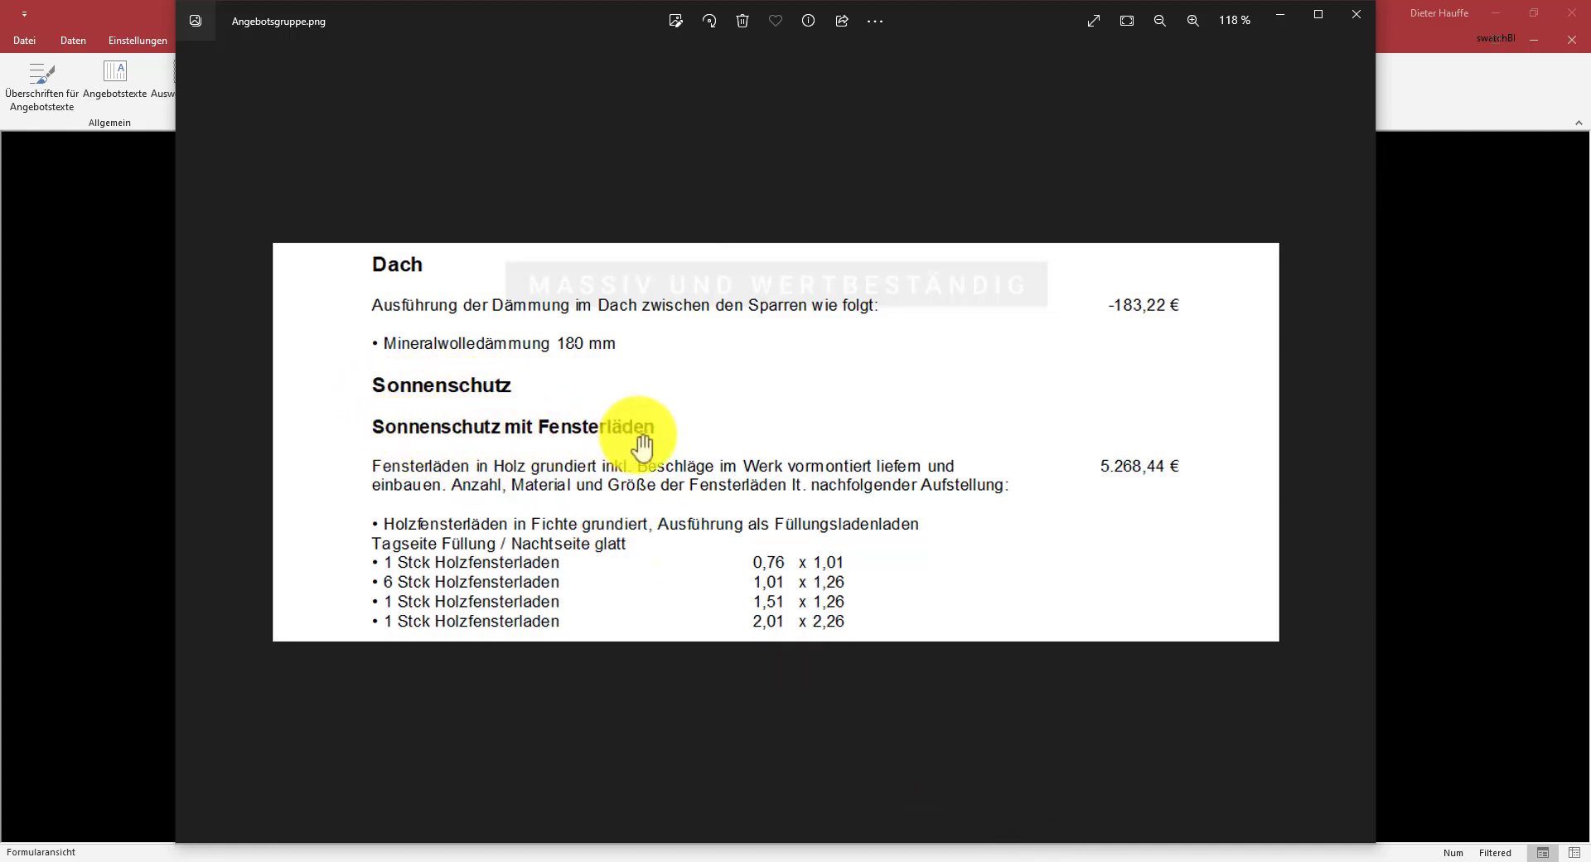
pyautogui.click(1355, 14)
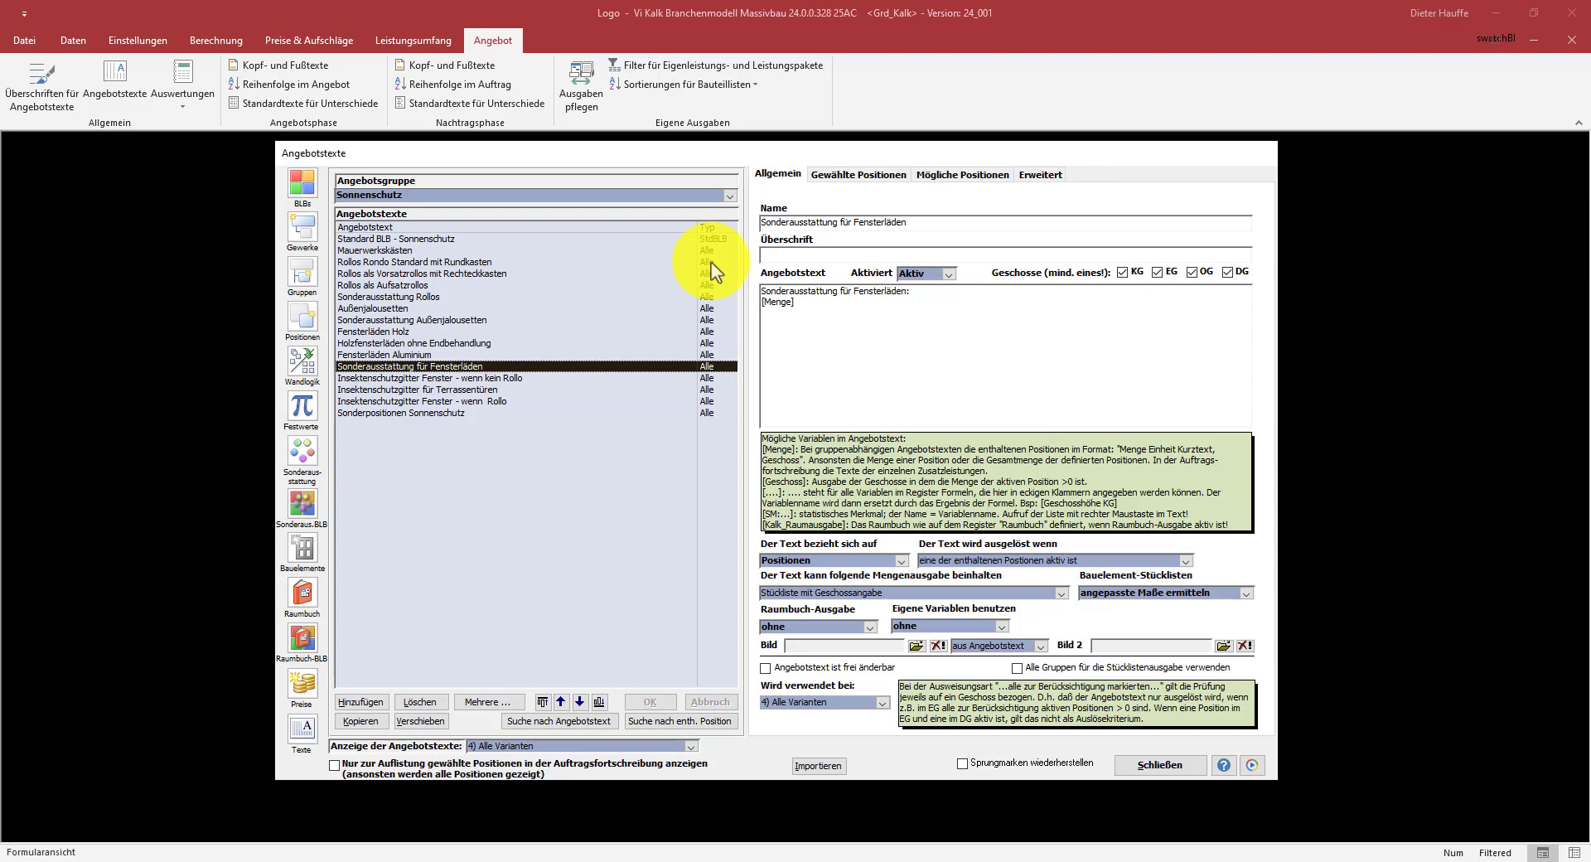
# Examine the offer text wording and empty heading field of "Standard BLB - Sonnenschutz"
pyautogui.click(717, 238)
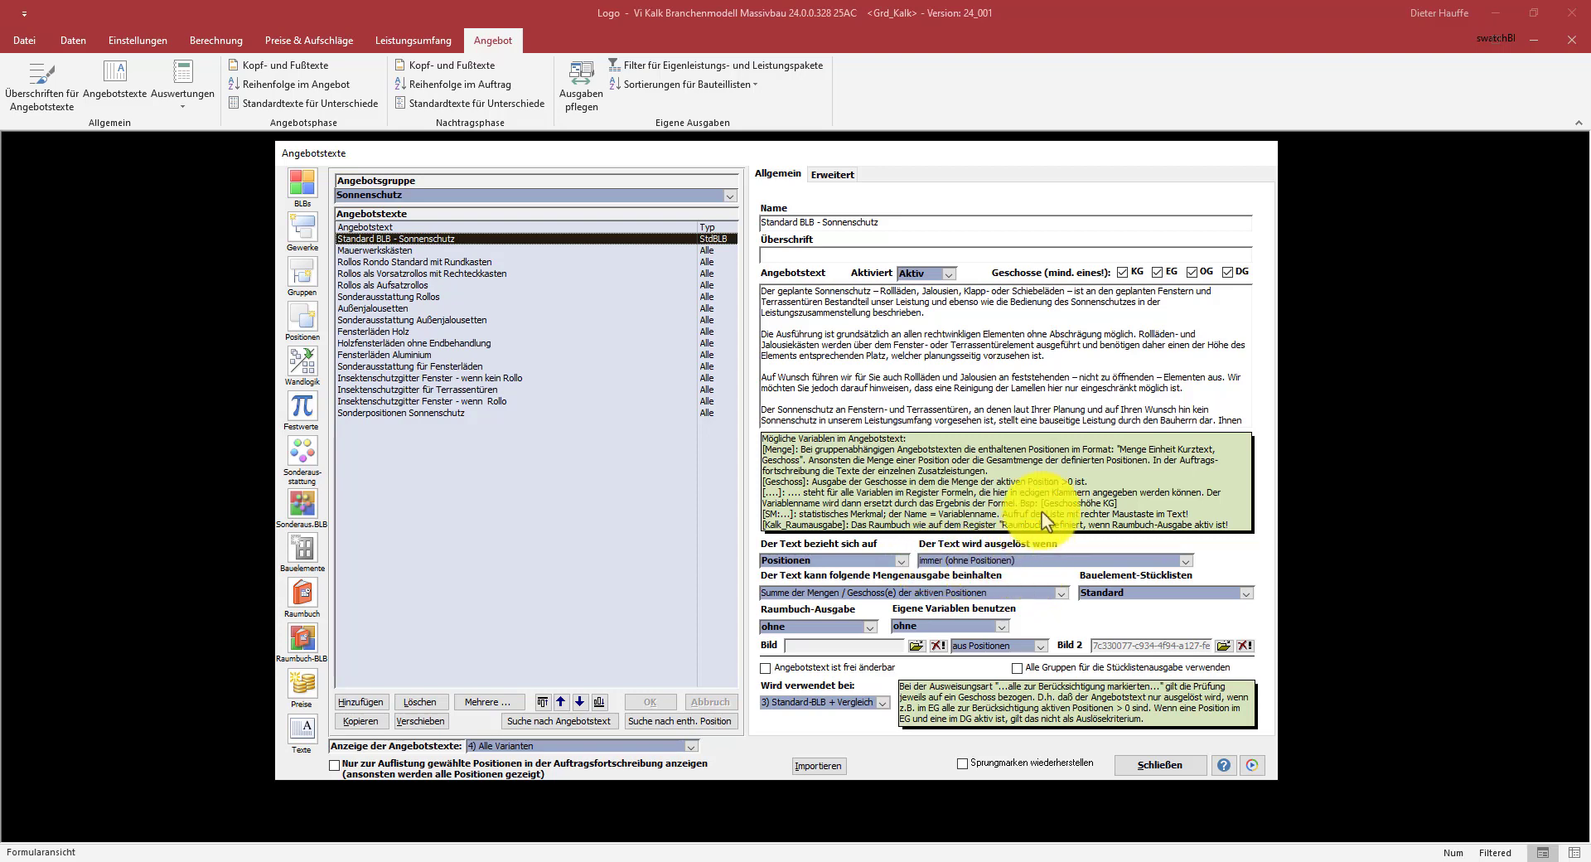
pyautogui.moveTo(1182, 388); pyautogui.dragTo(760, 290)
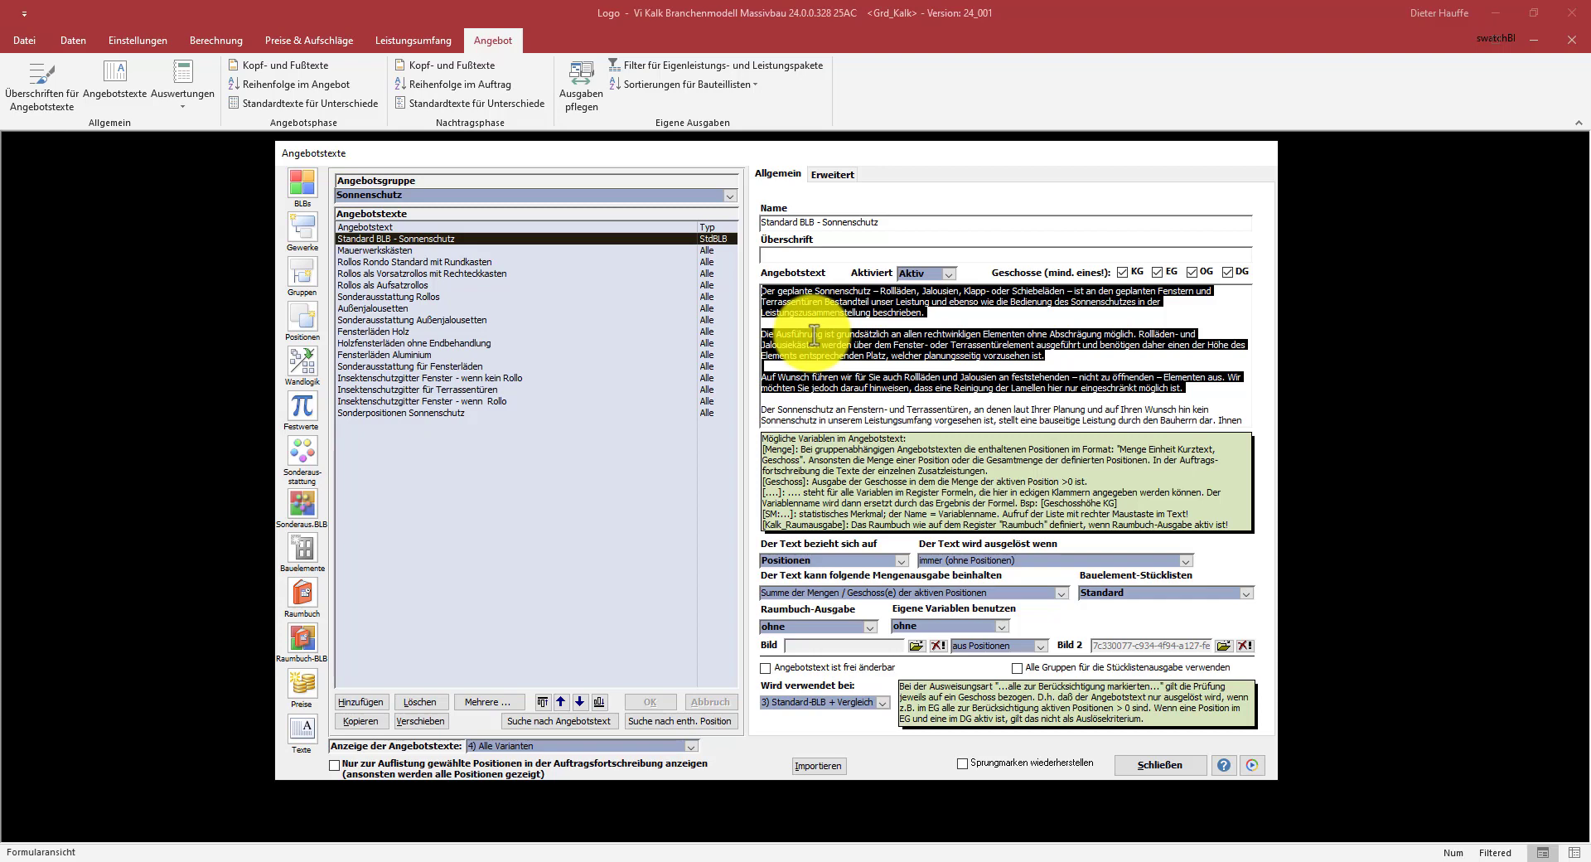
pyautogui.click(850, 259)
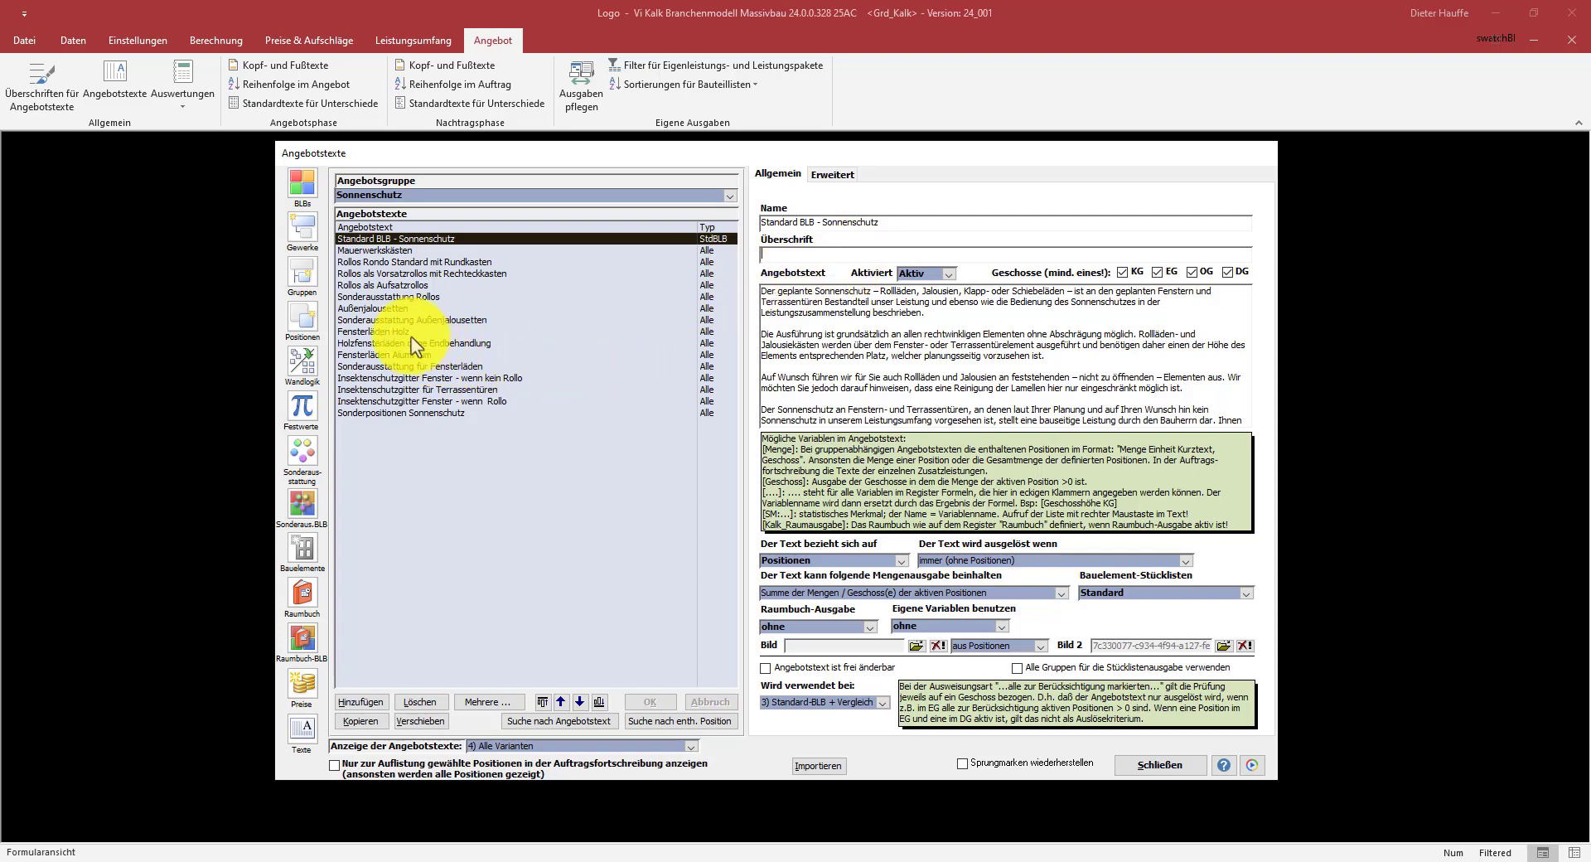
# Review the wording and usage variants of "Sonderausstattung für Fensterläden", keeping its usage at "4) Alle Varianten"
pyautogui.click(383, 366)
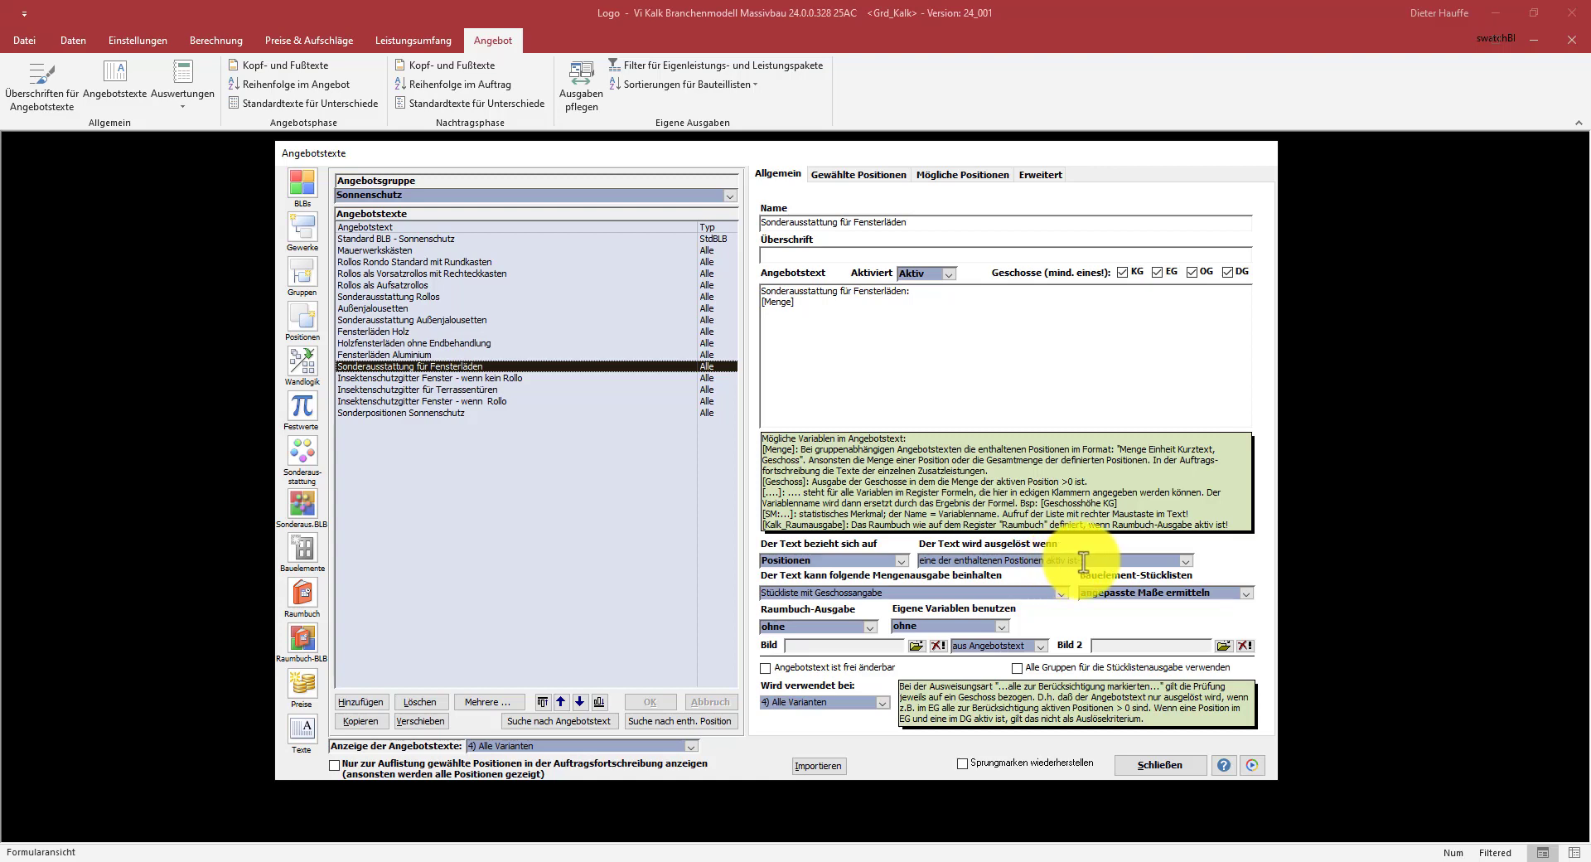
pyautogui.click(924, 290)
pyautogui.moveTo(925, 290); pyautogui.dragTo(738, 286)
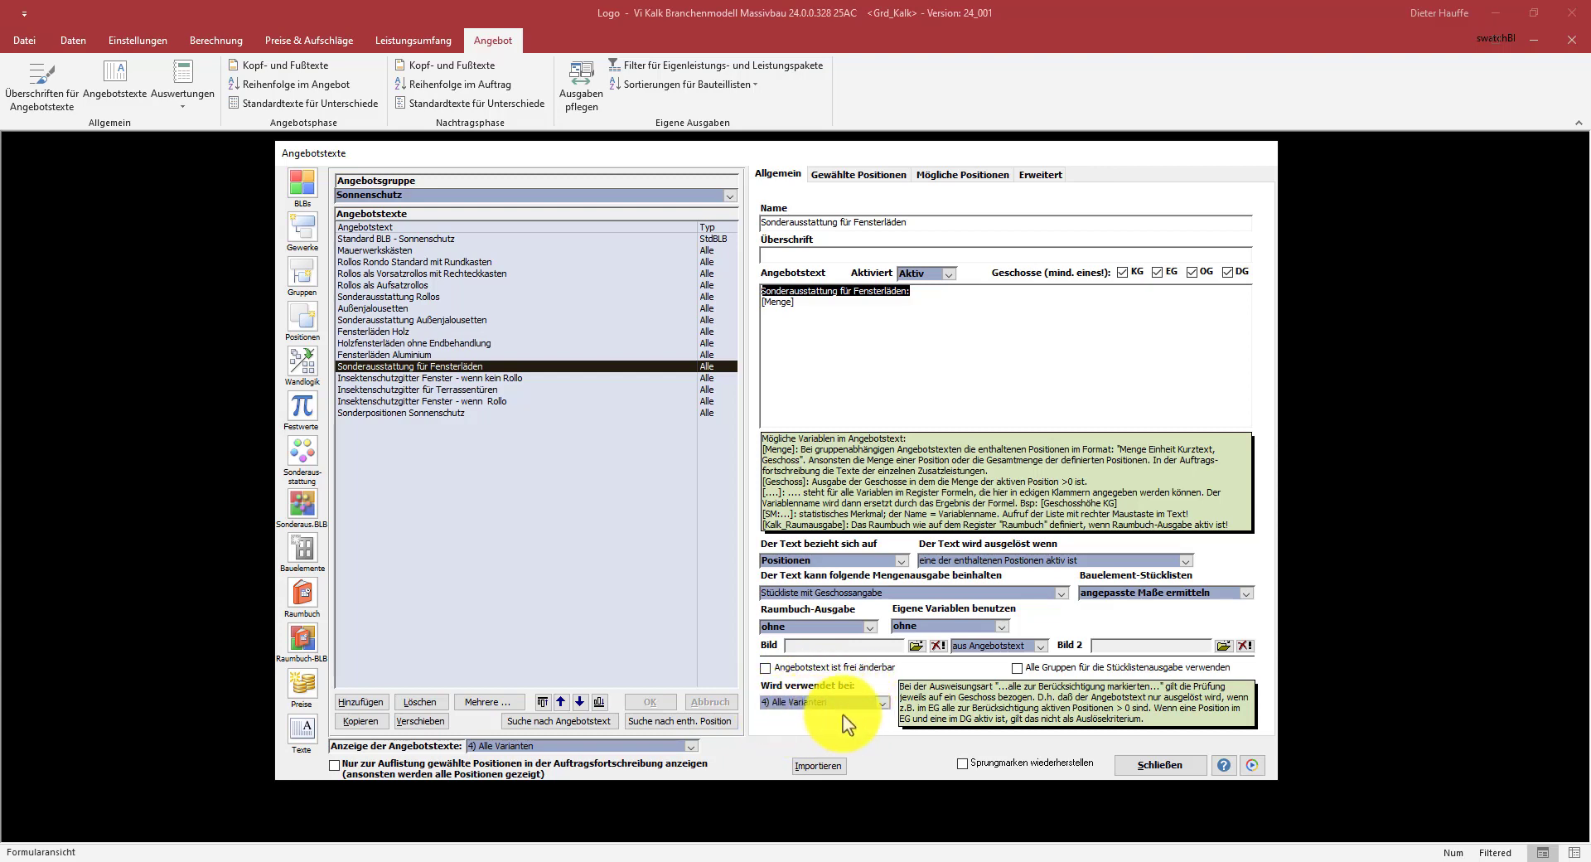
pyautogui.click(884, 704)
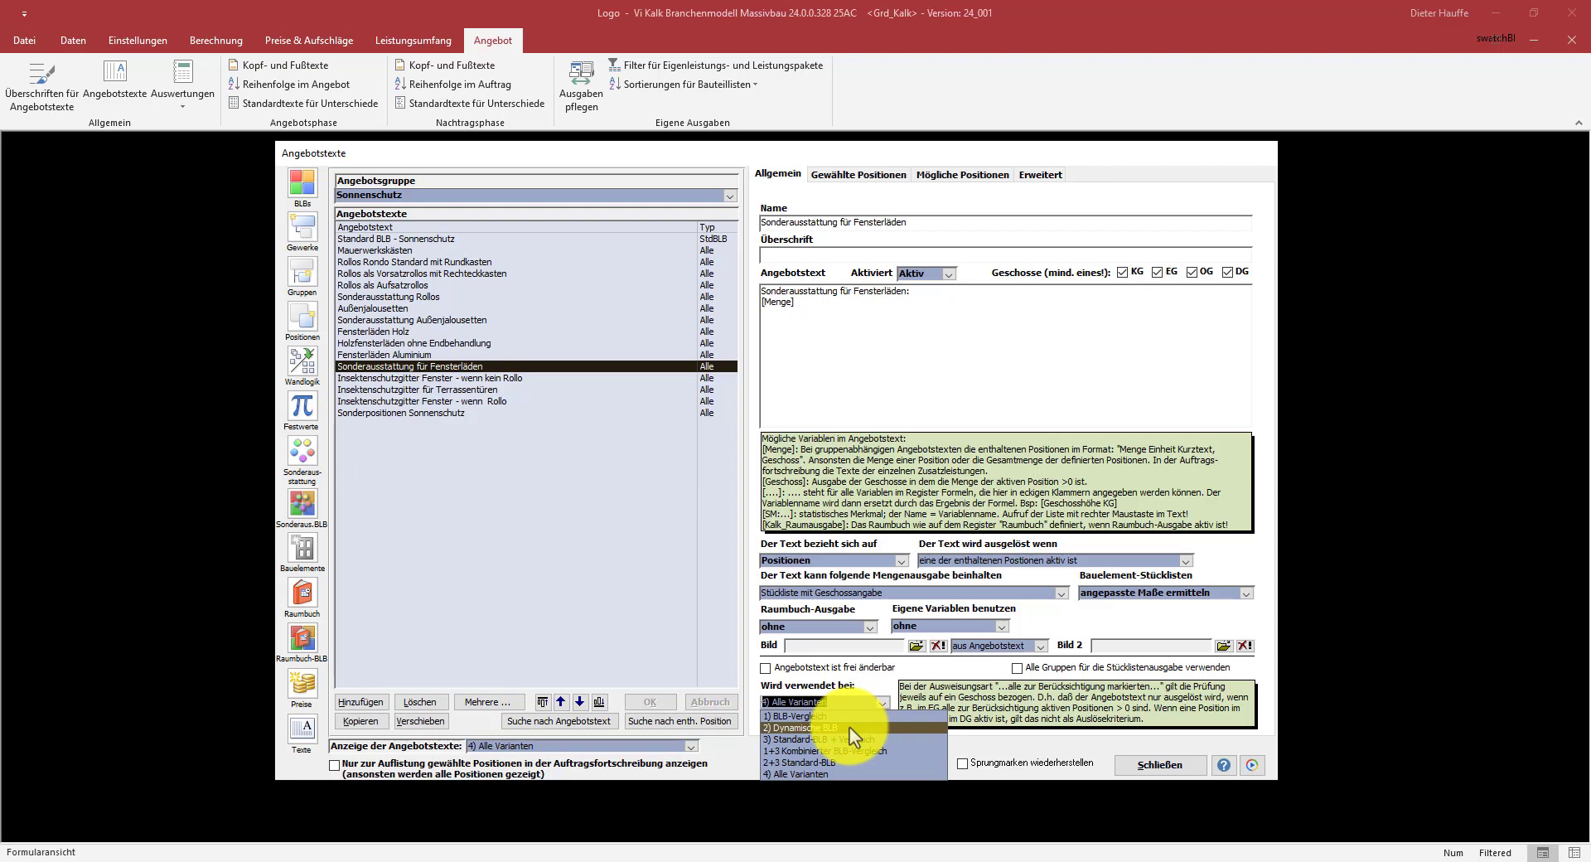
pyautogui.click(845, 771)
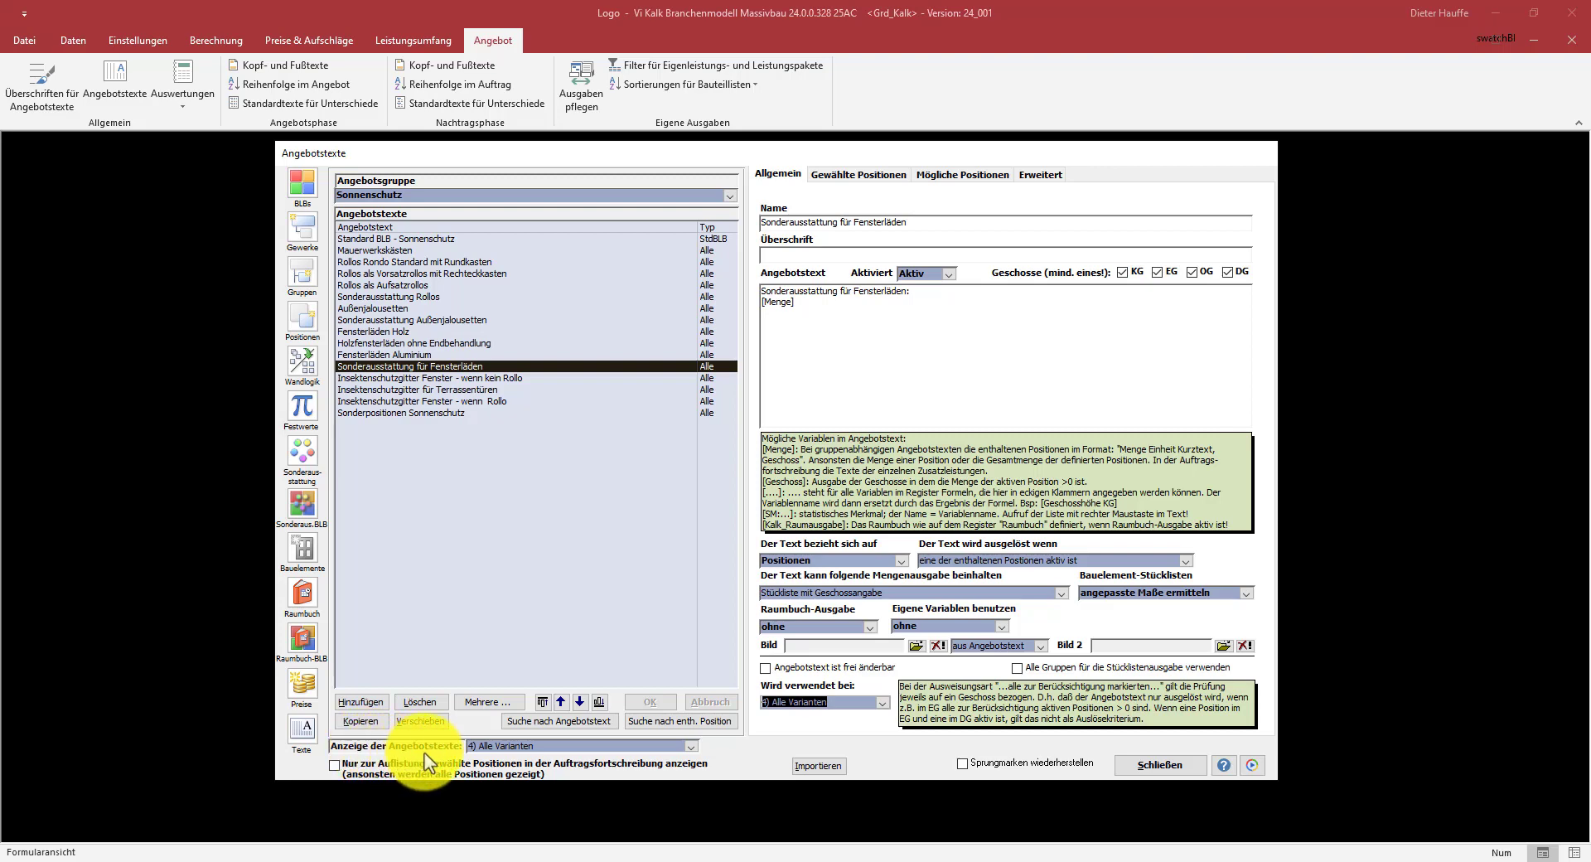
# Filter the offer text list by "1) BLB-Vergleich" and "2) Dynamische BLB", and return it to "4) Alle Varianten"
pyautogui.click(694, 747)
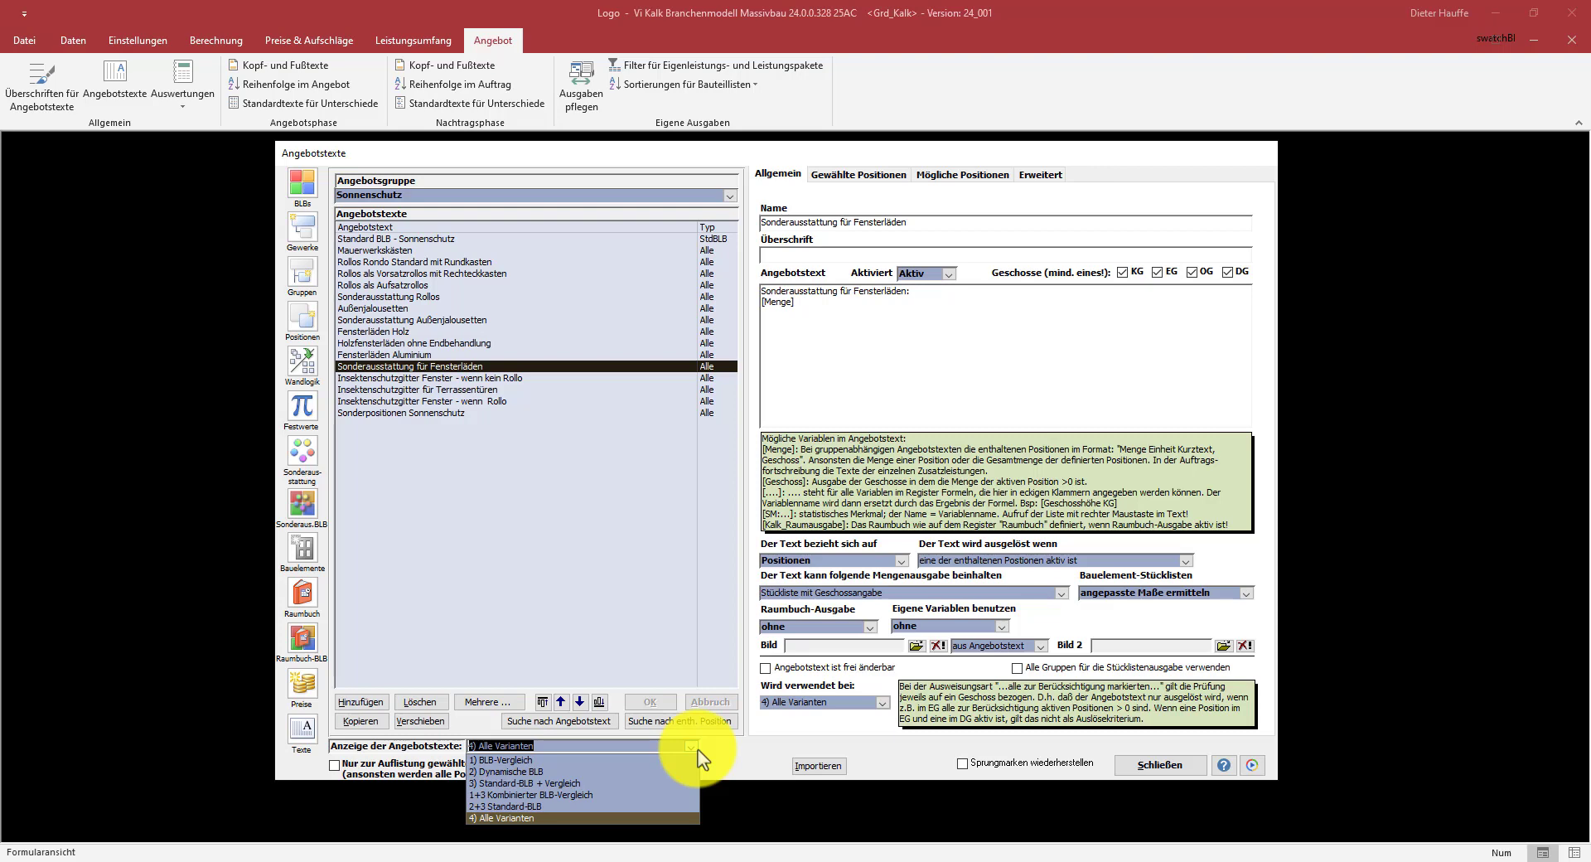
pyautogui.click(550, 759)
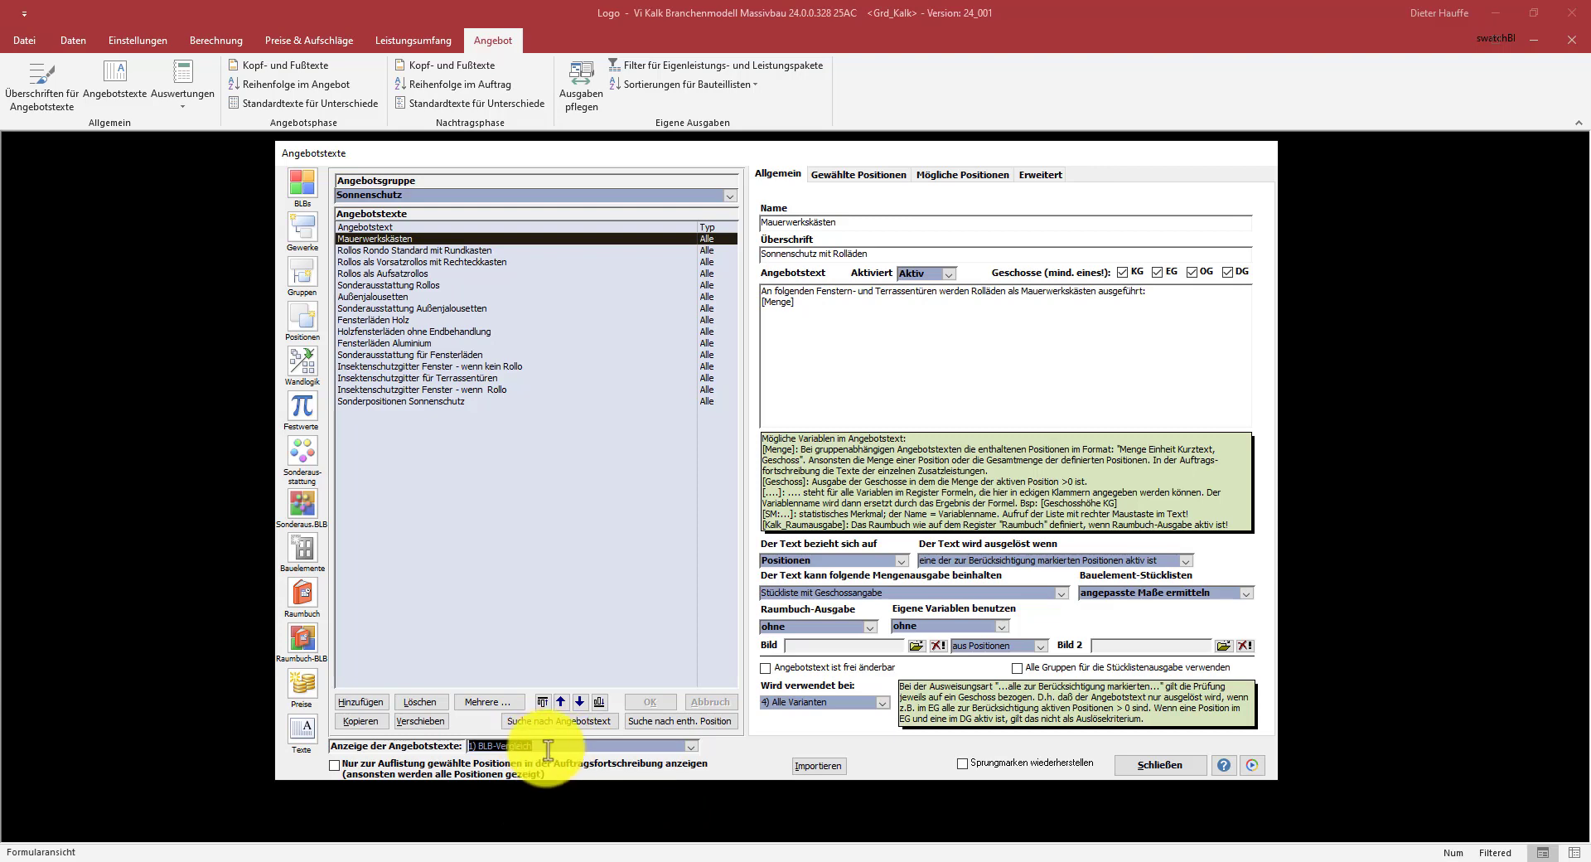
pyautogui.click(567, 746)
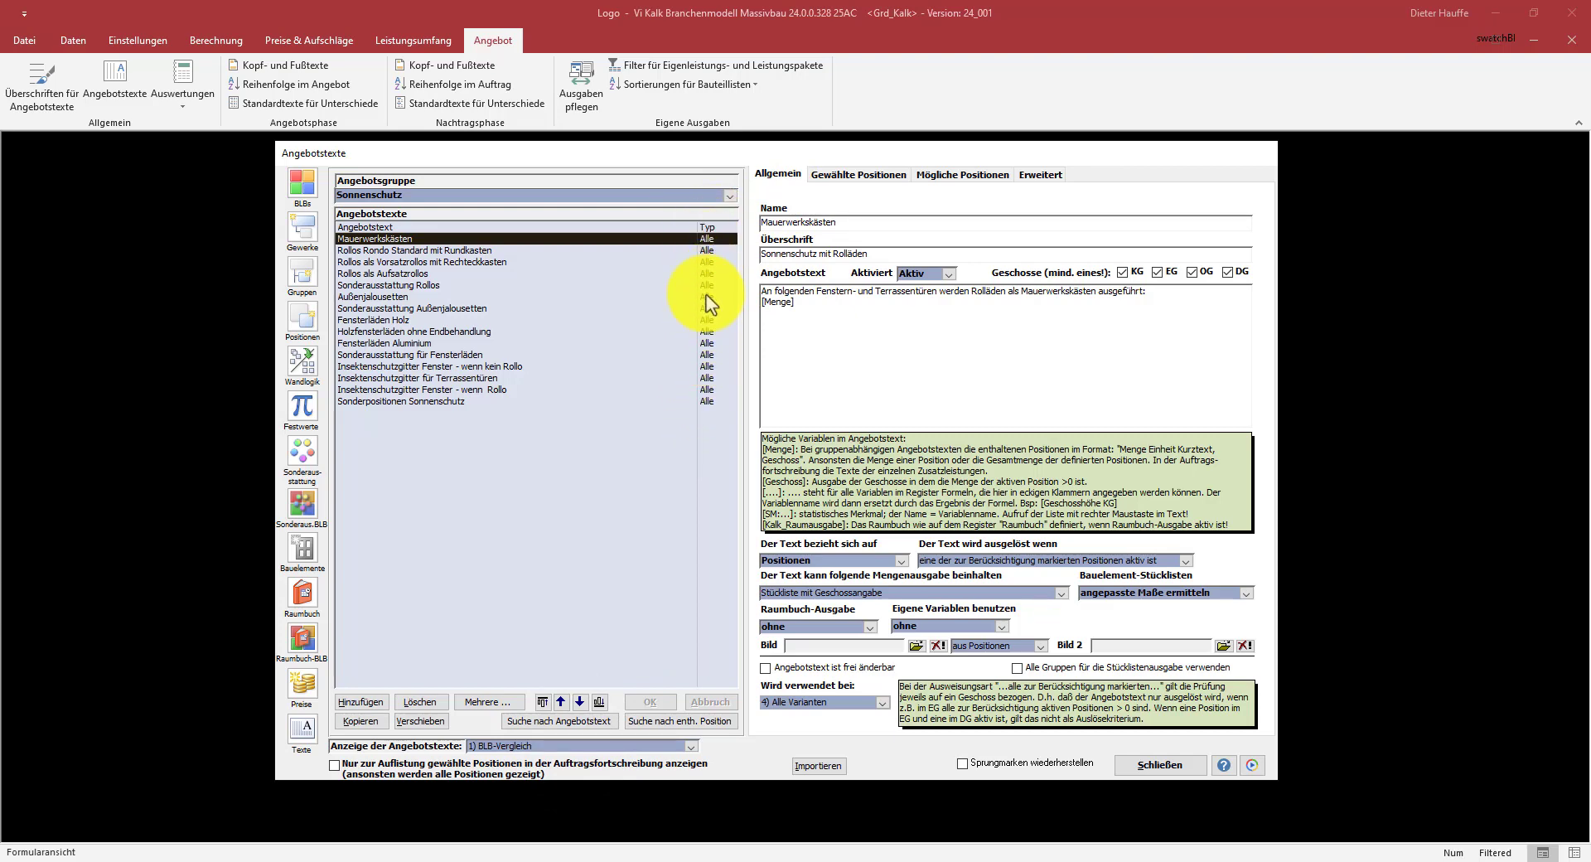
pyautogui.click(690, 746)
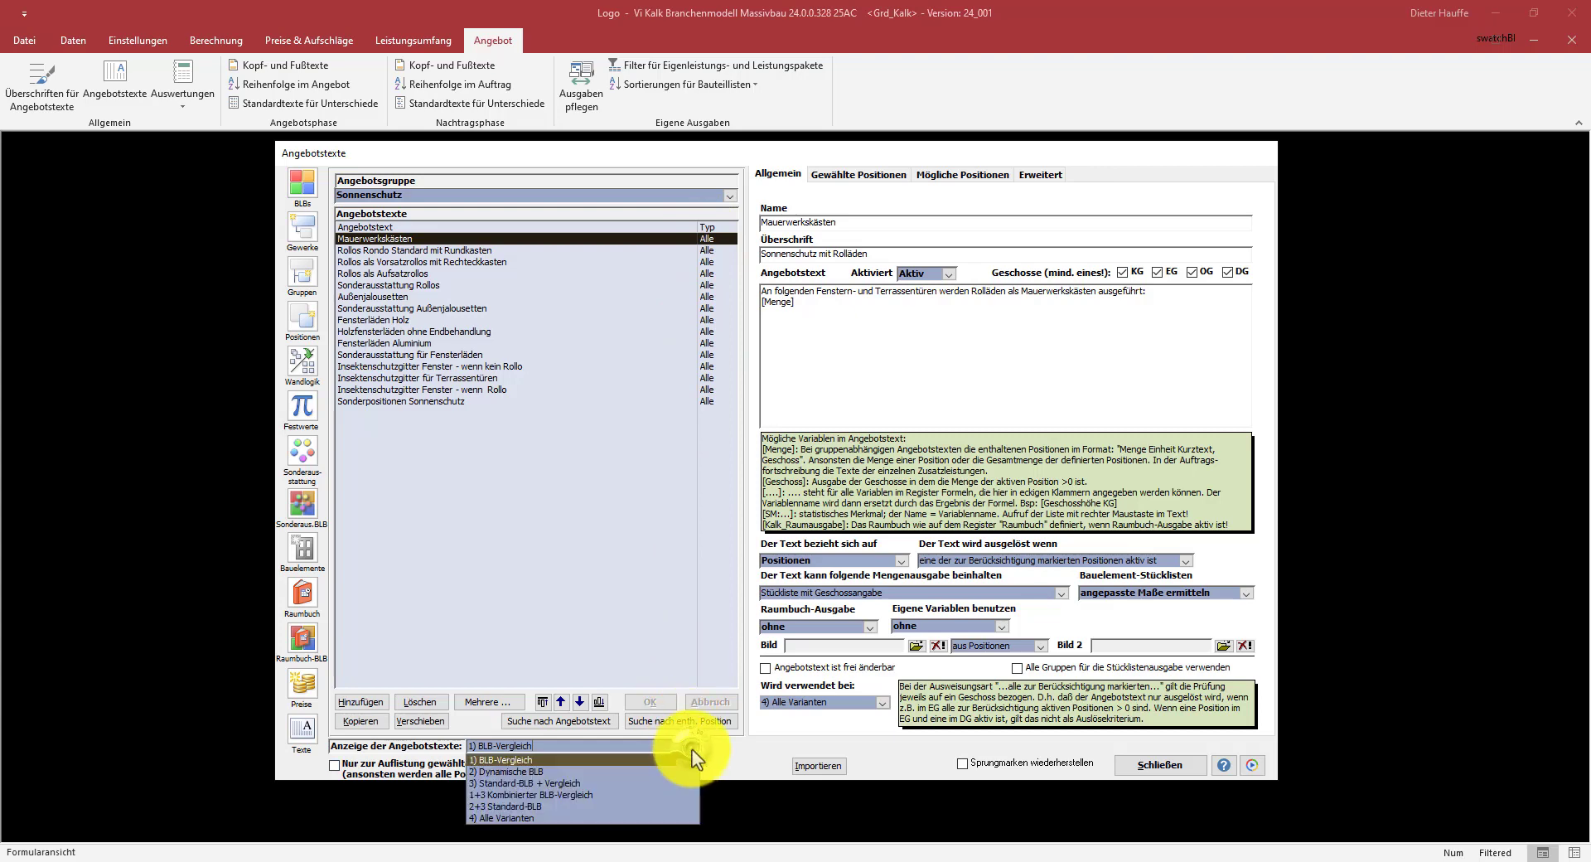
pyautogui.click(583, 770)
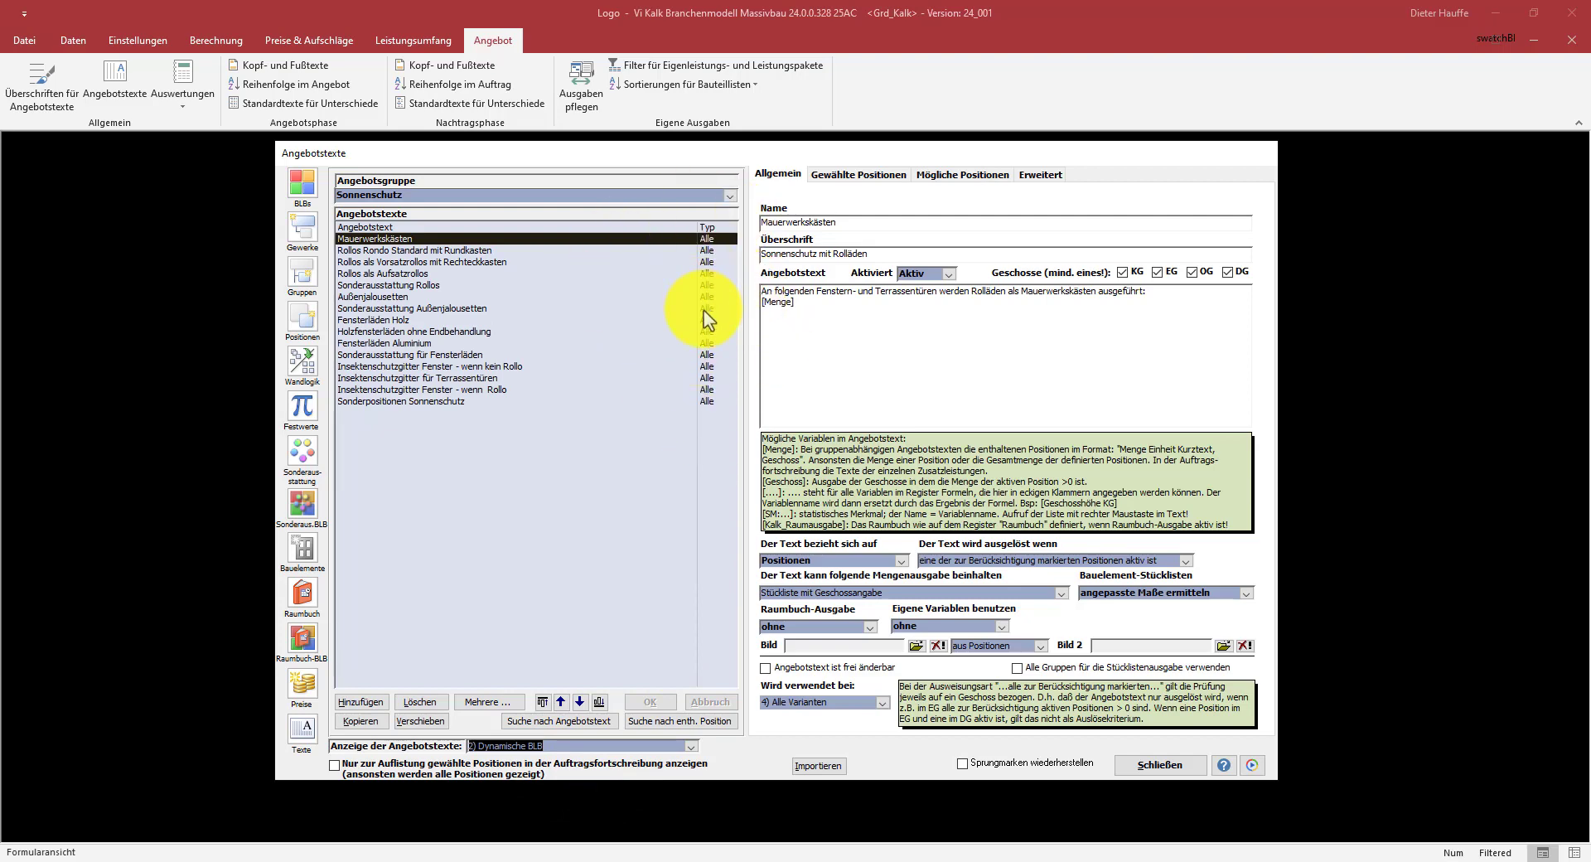
pyautogui.click(580, 746)
pyautogui.click(496, 774)
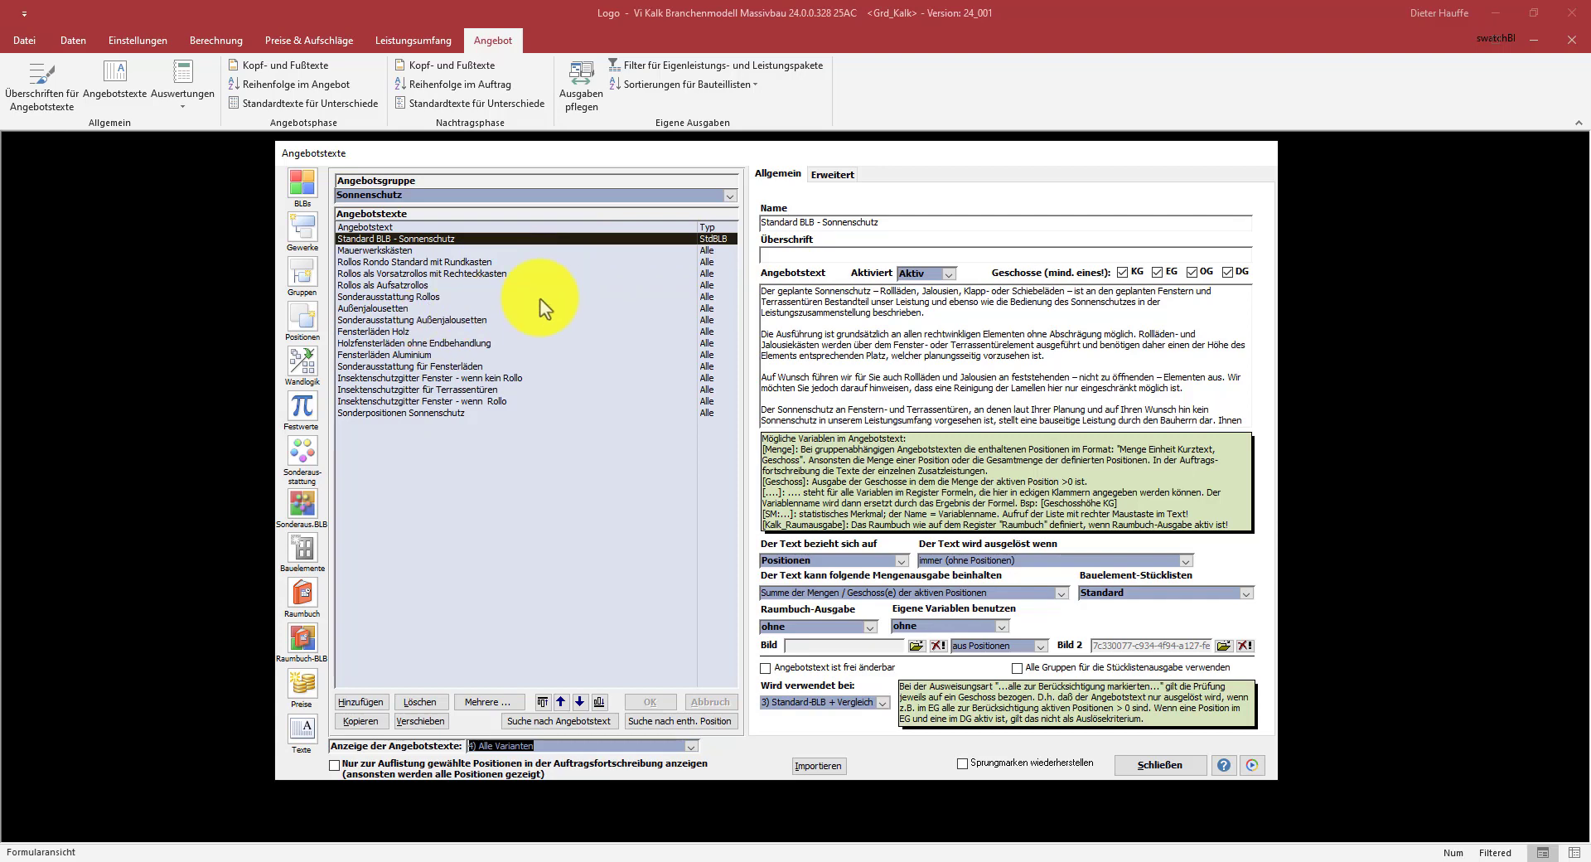
# Compare the name and heading of "Sonderausstattung für Fensterläden" with the headings in the Angebotsgruppe.png sample
pyautogui.click(530, 366)
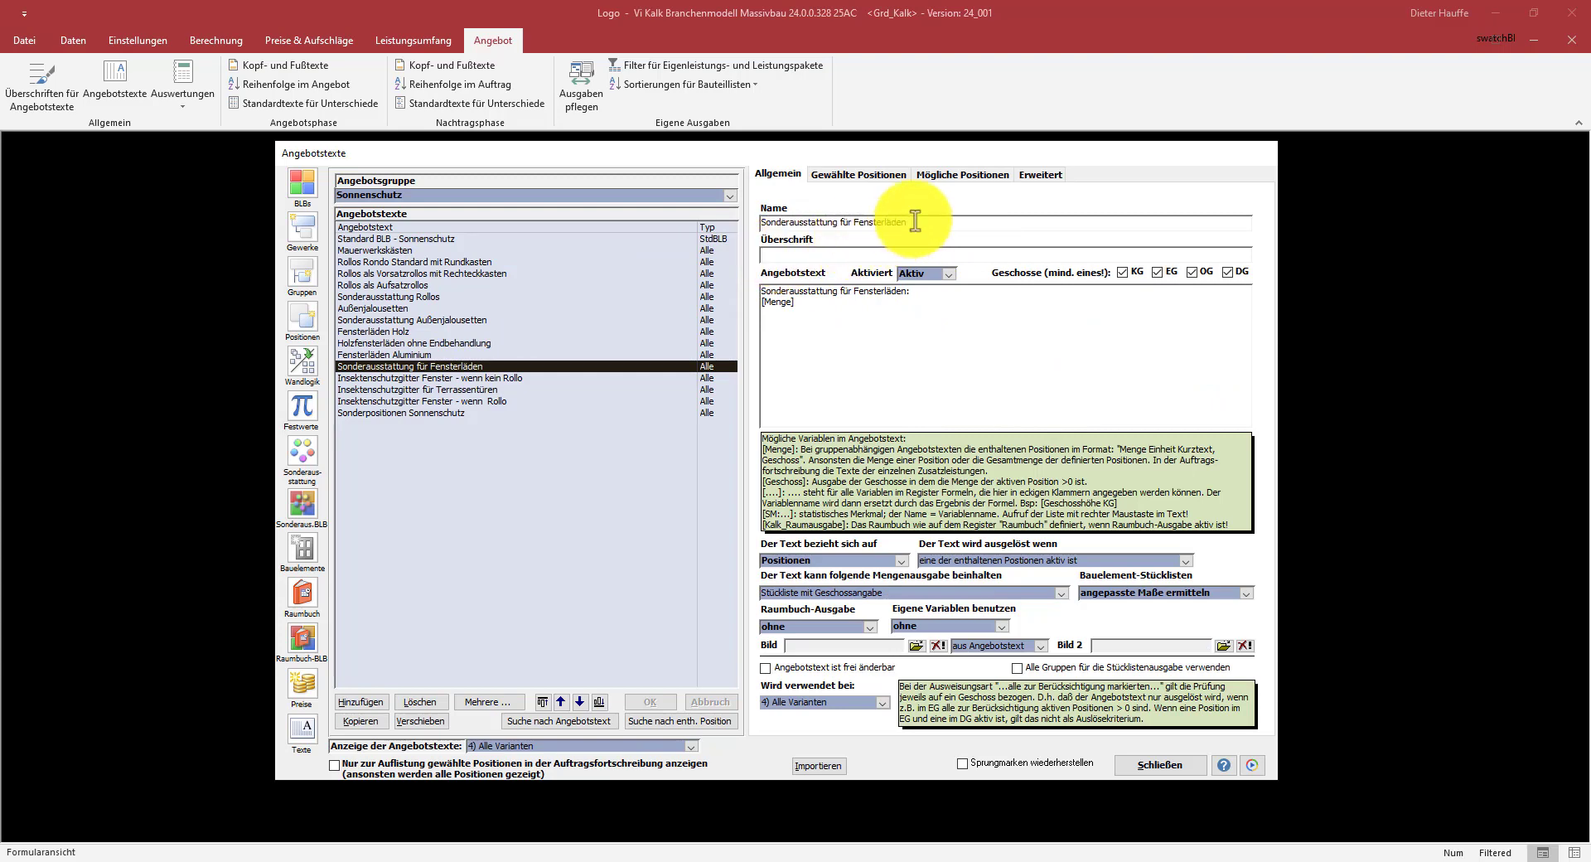
pyautogui.moveTo(916, 221); pyautogui.dragTo(738, 195)
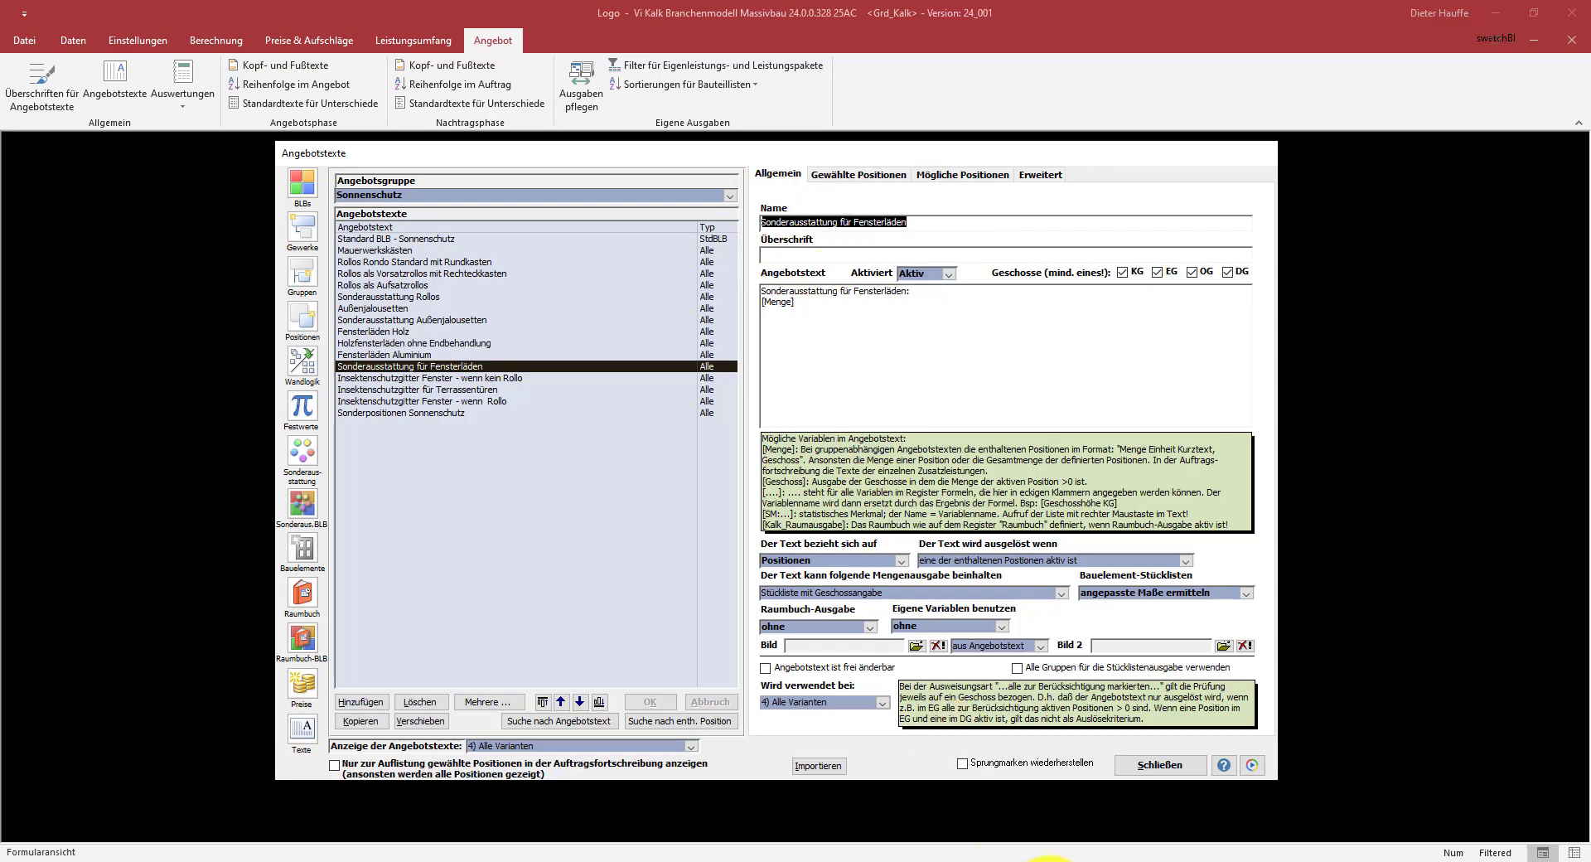
pyautogui.click(1069, 849)
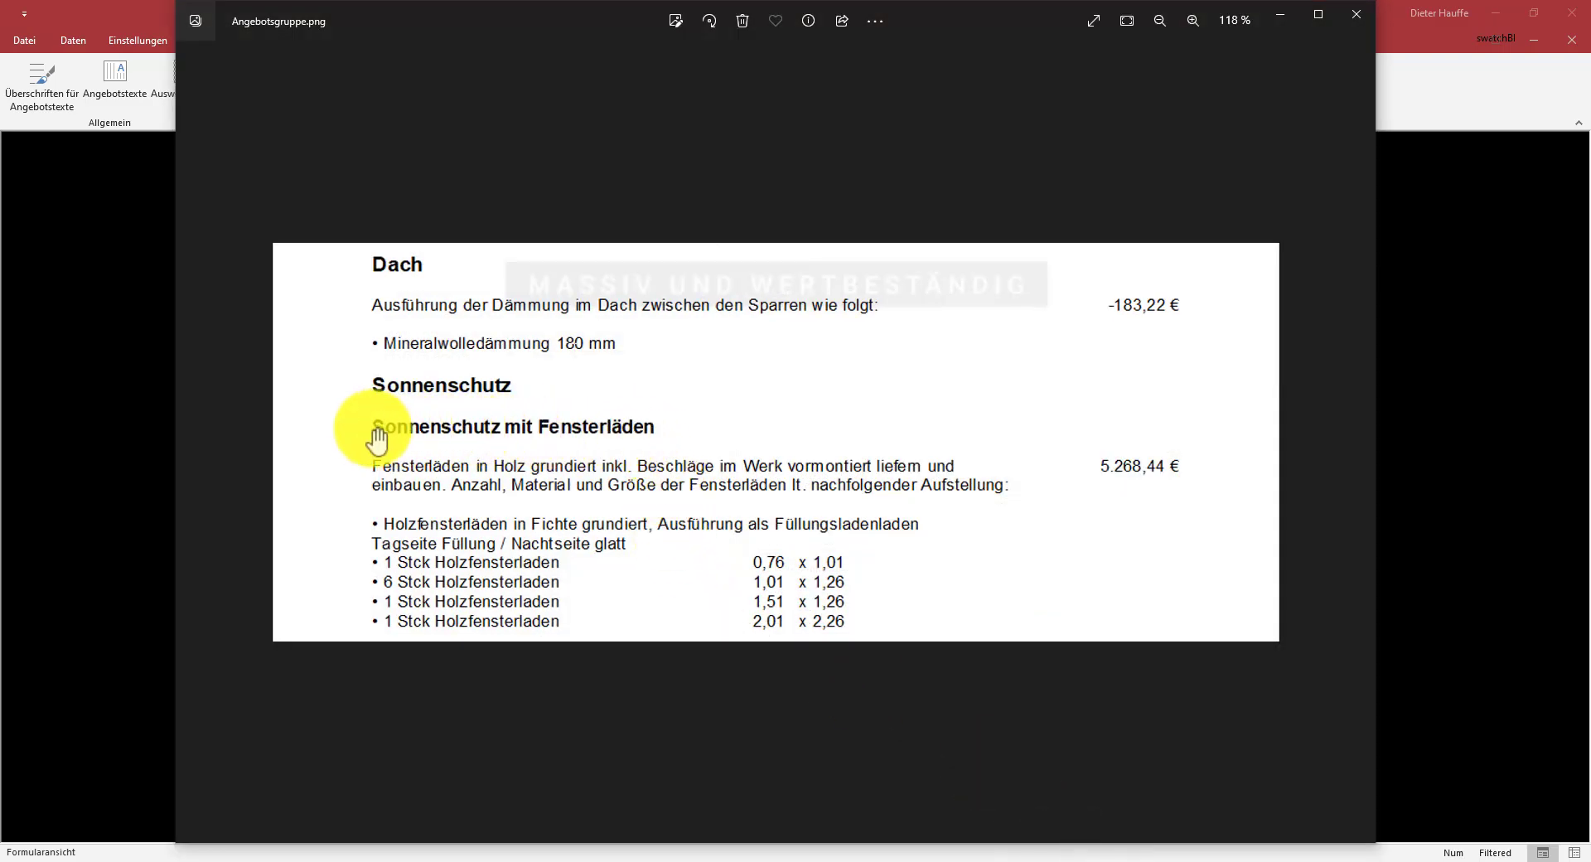
pyautogui.click(1286, 25)
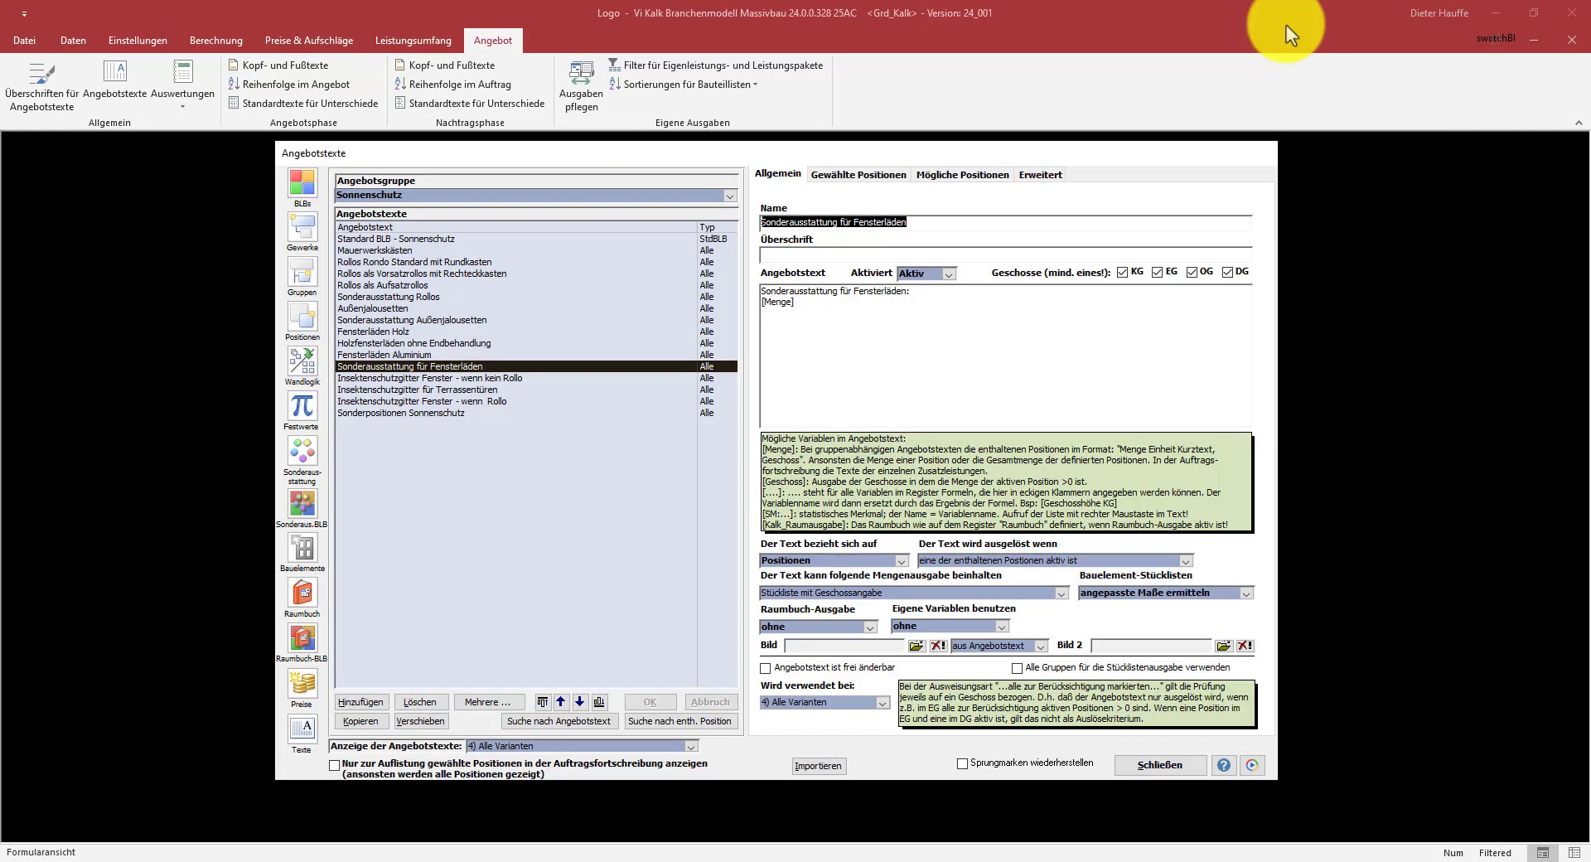
# Check the activation choices of "Sonderausstattung für Fensterläden" and the floor assignments of the Außenwände texts for Erdgeschoss and Obergeschoss
pyautogui.click(948, 273)
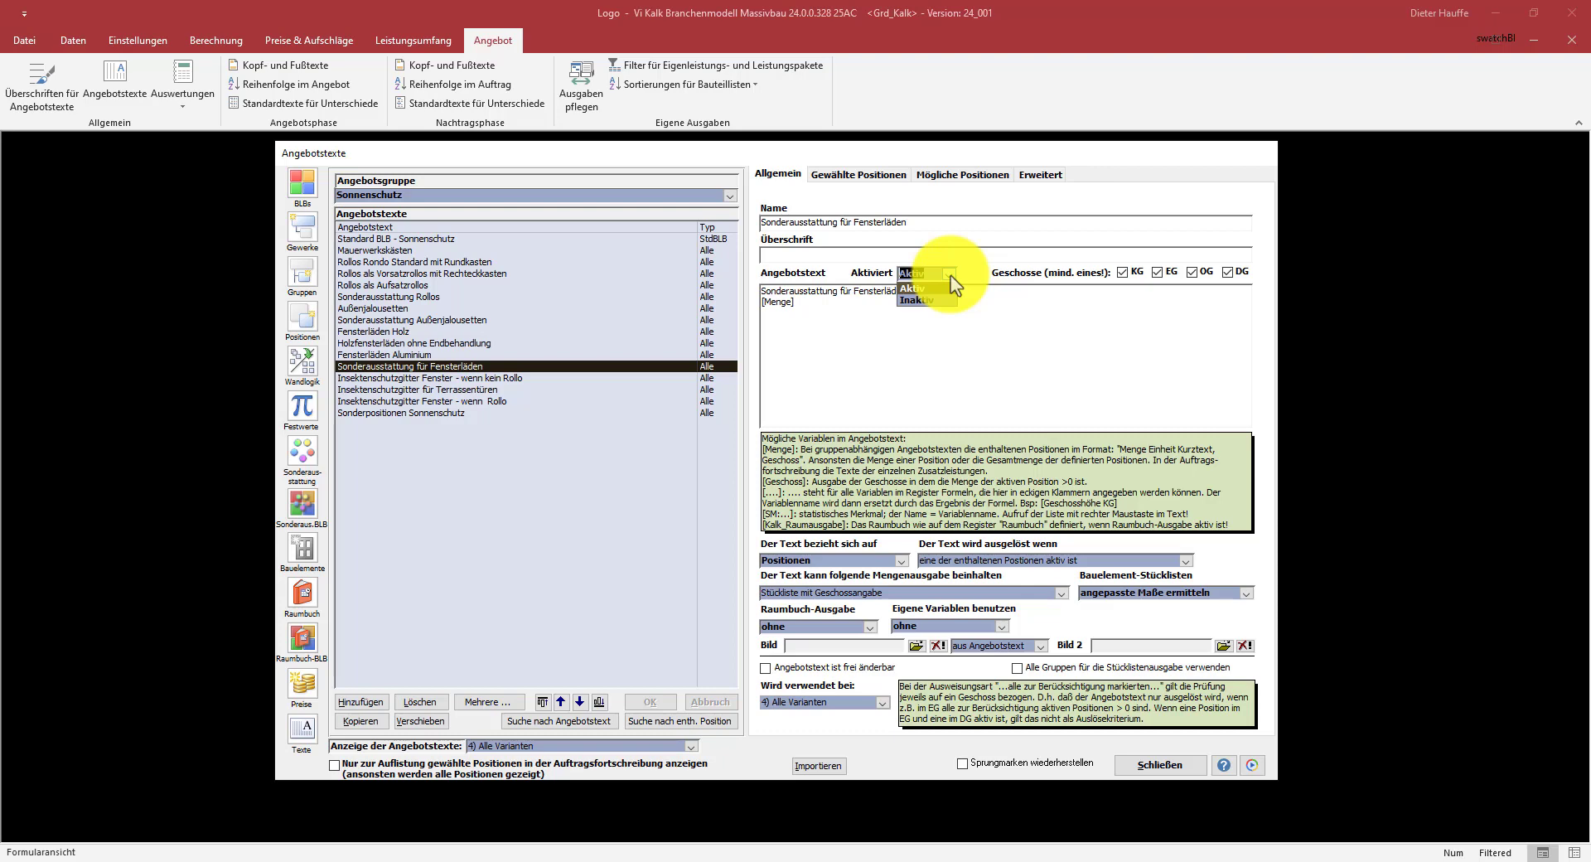
pyautogui.click(949, 276)
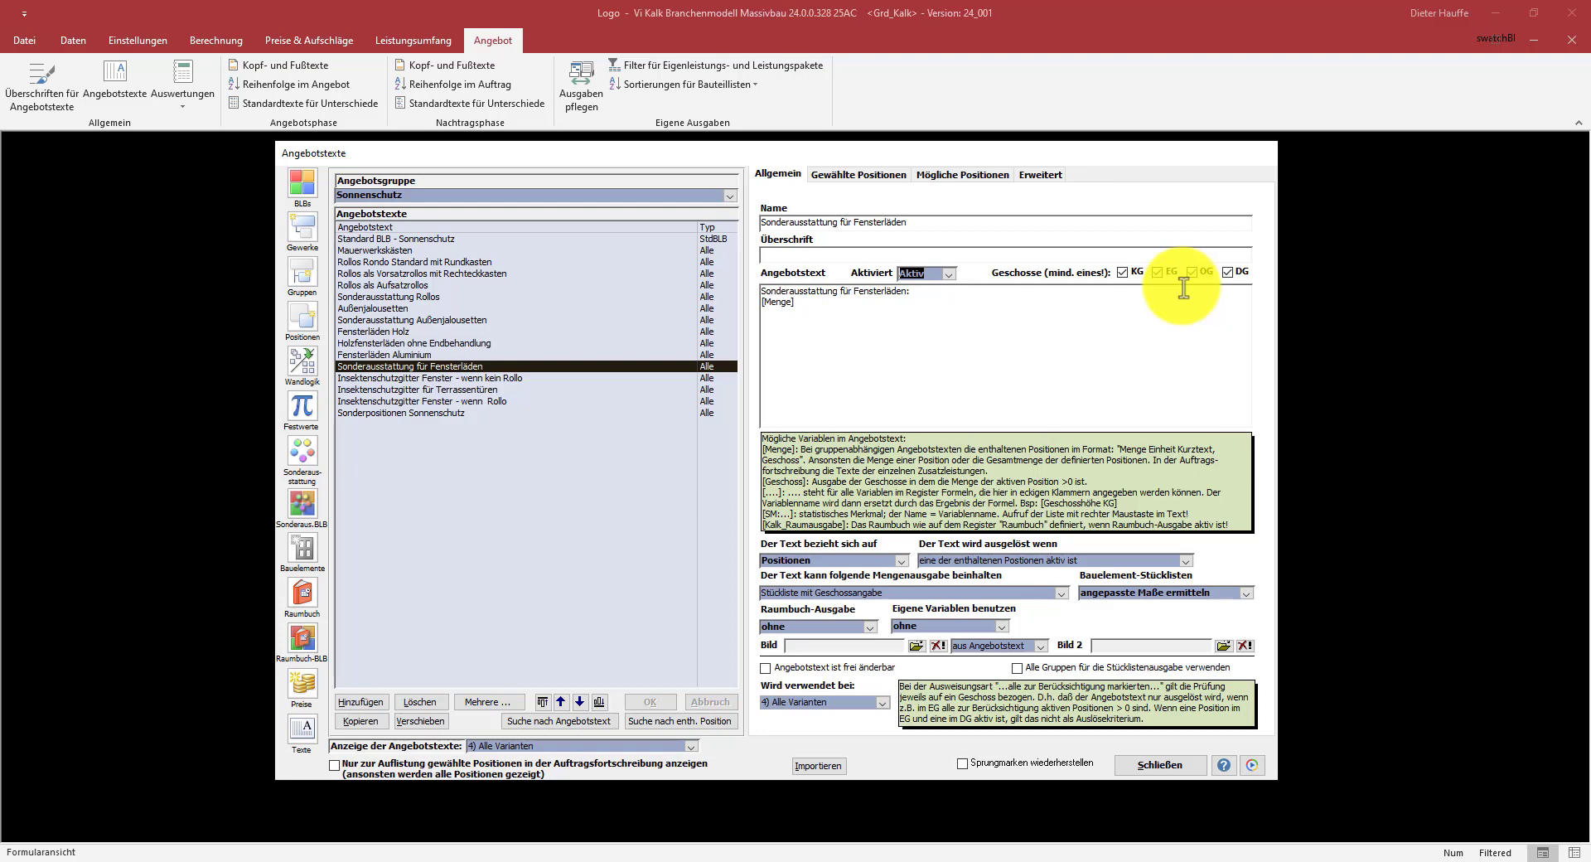
pyautogui.scroll(5, 409, 324)
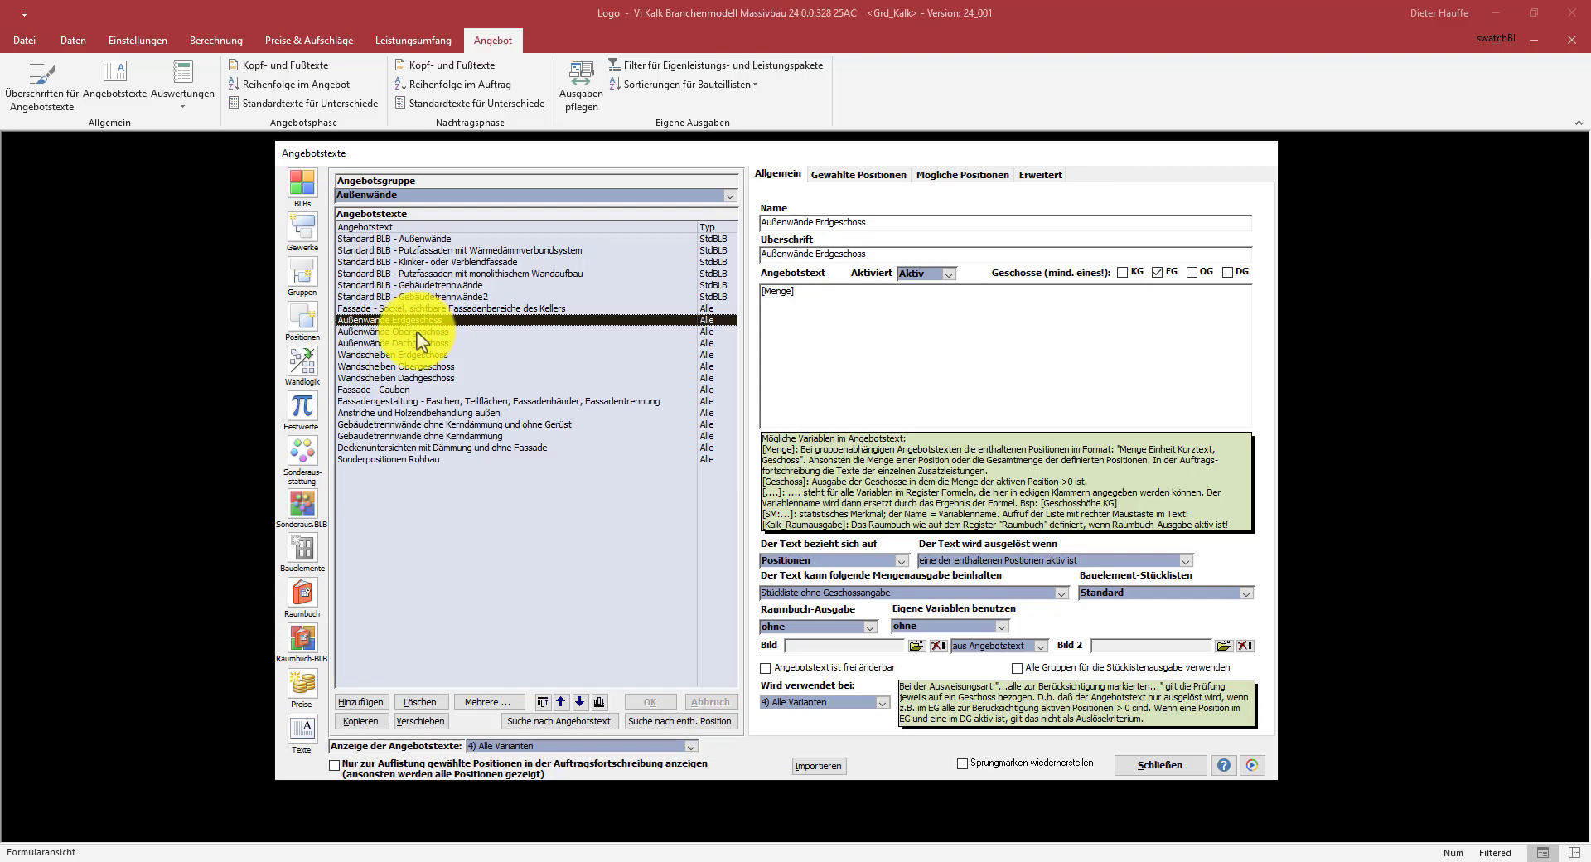
pyautogui.click(415, 332)
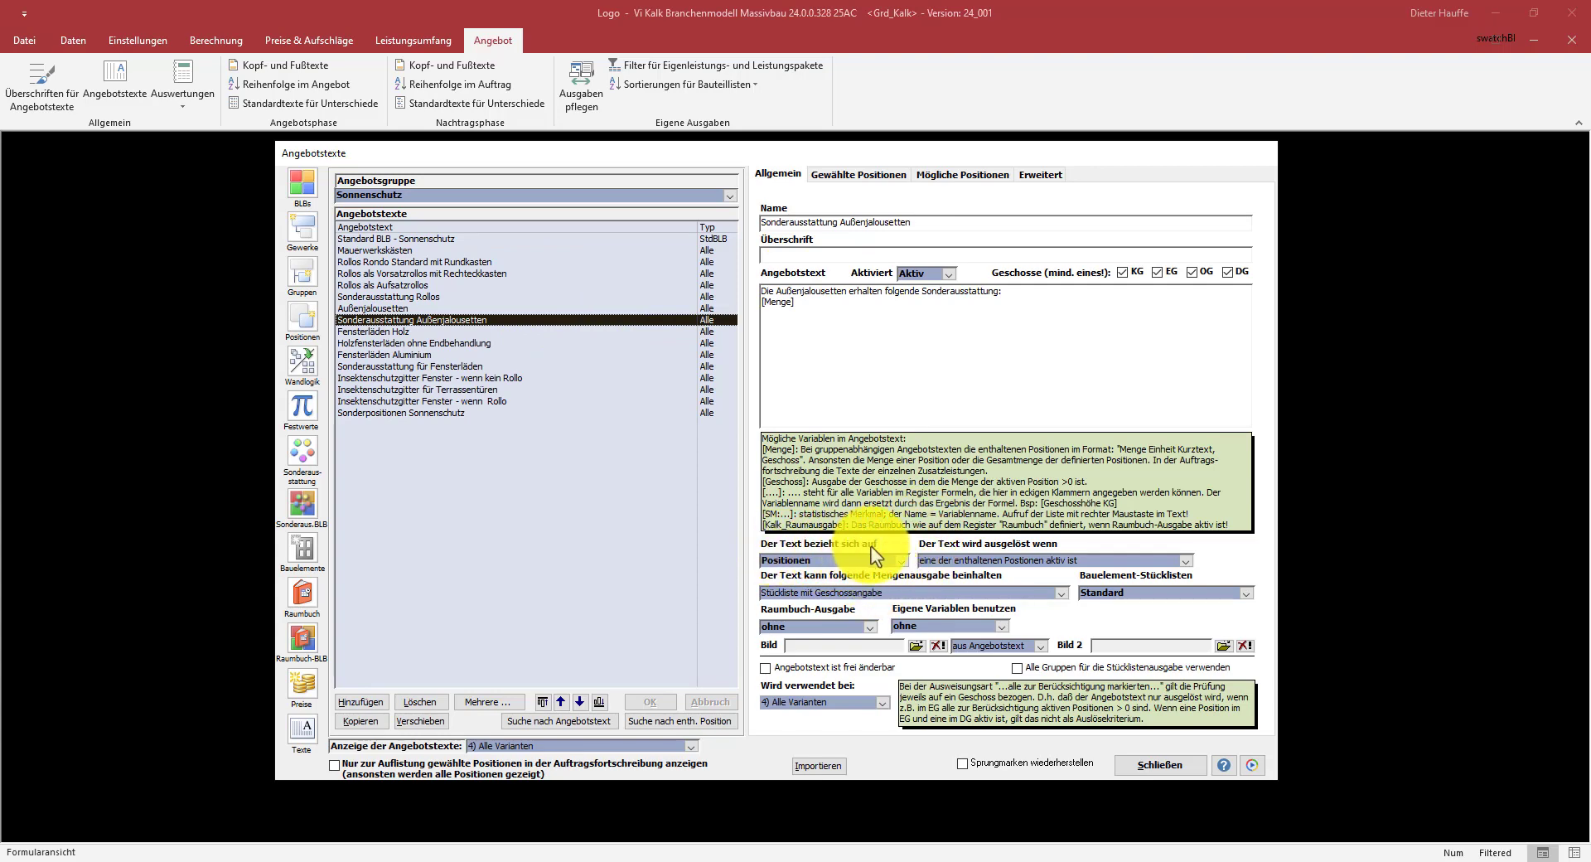
# Review the selected positions of "Sonderausstattung Außenjalousetten" and its choices for text reference, quantity output and component lists
pyautogui.click(867, 174)
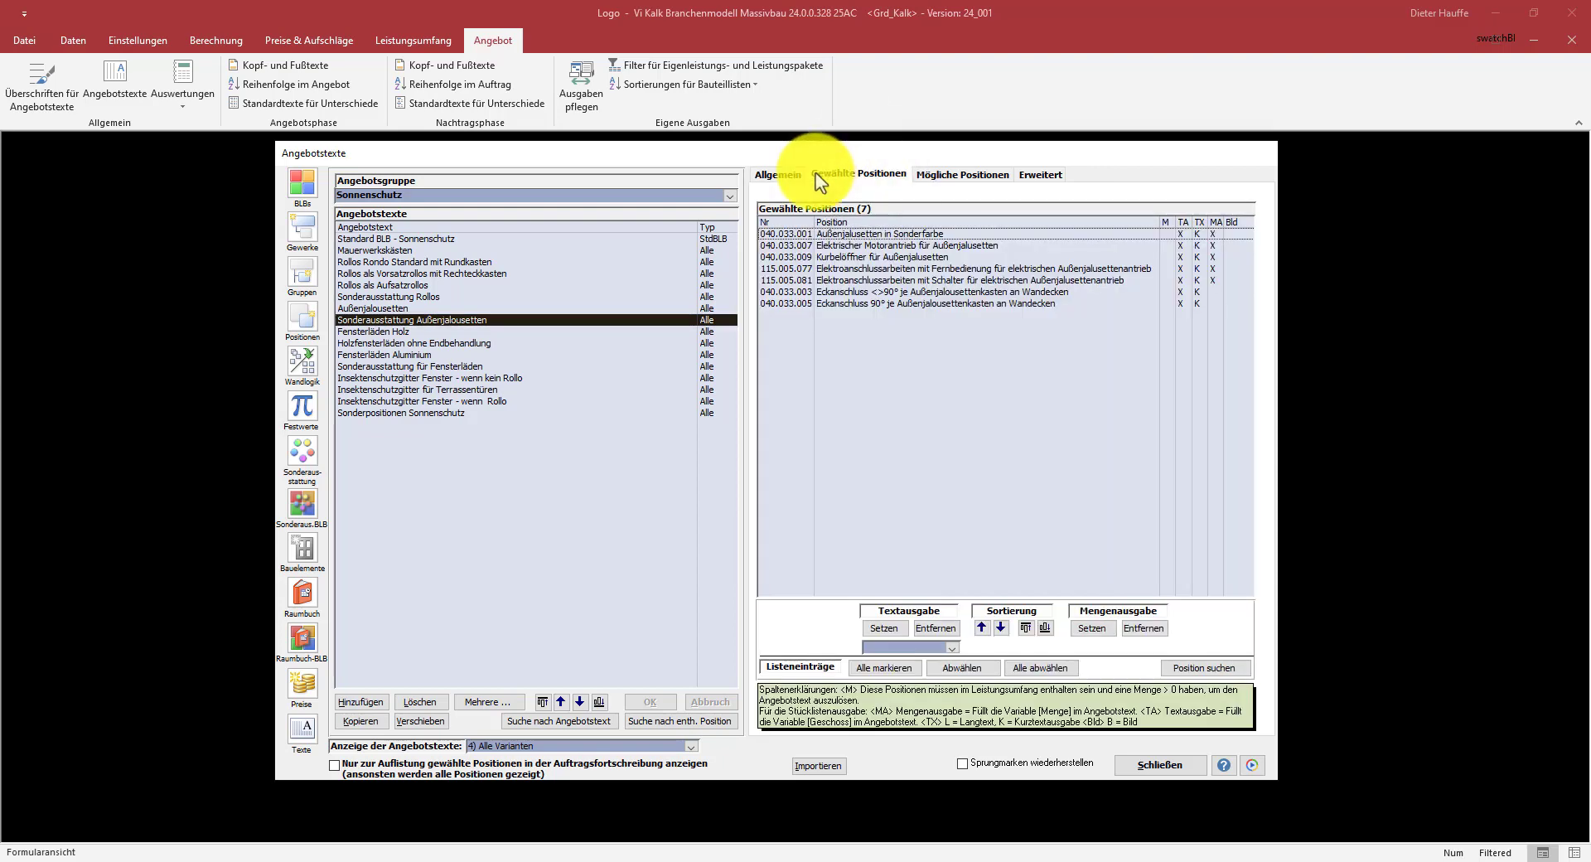
pyautogui.click(791, 177)
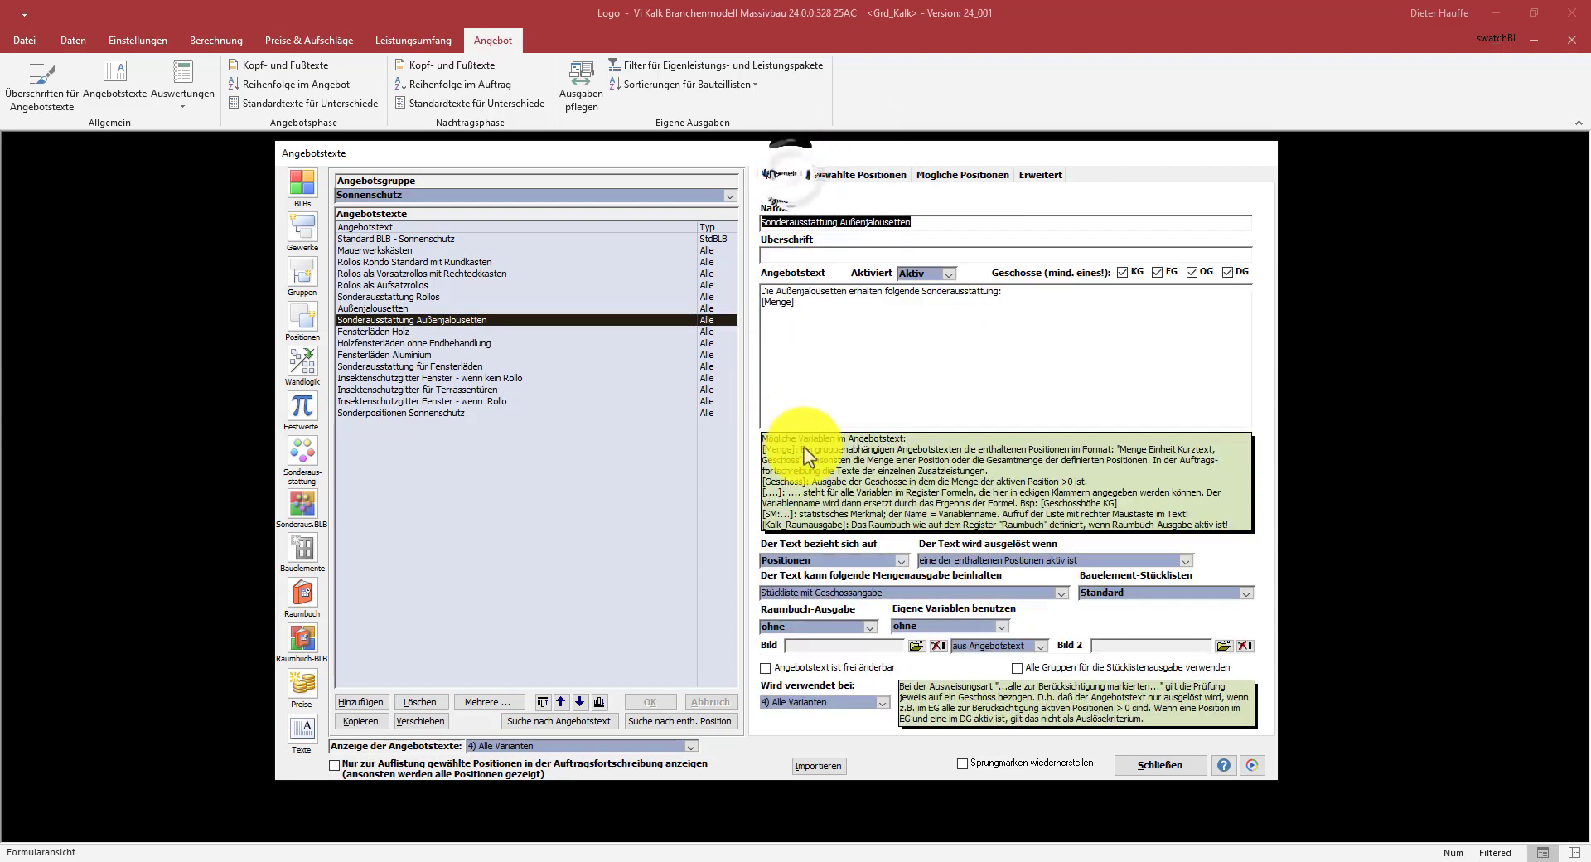
pyautogui.click(902, 561)
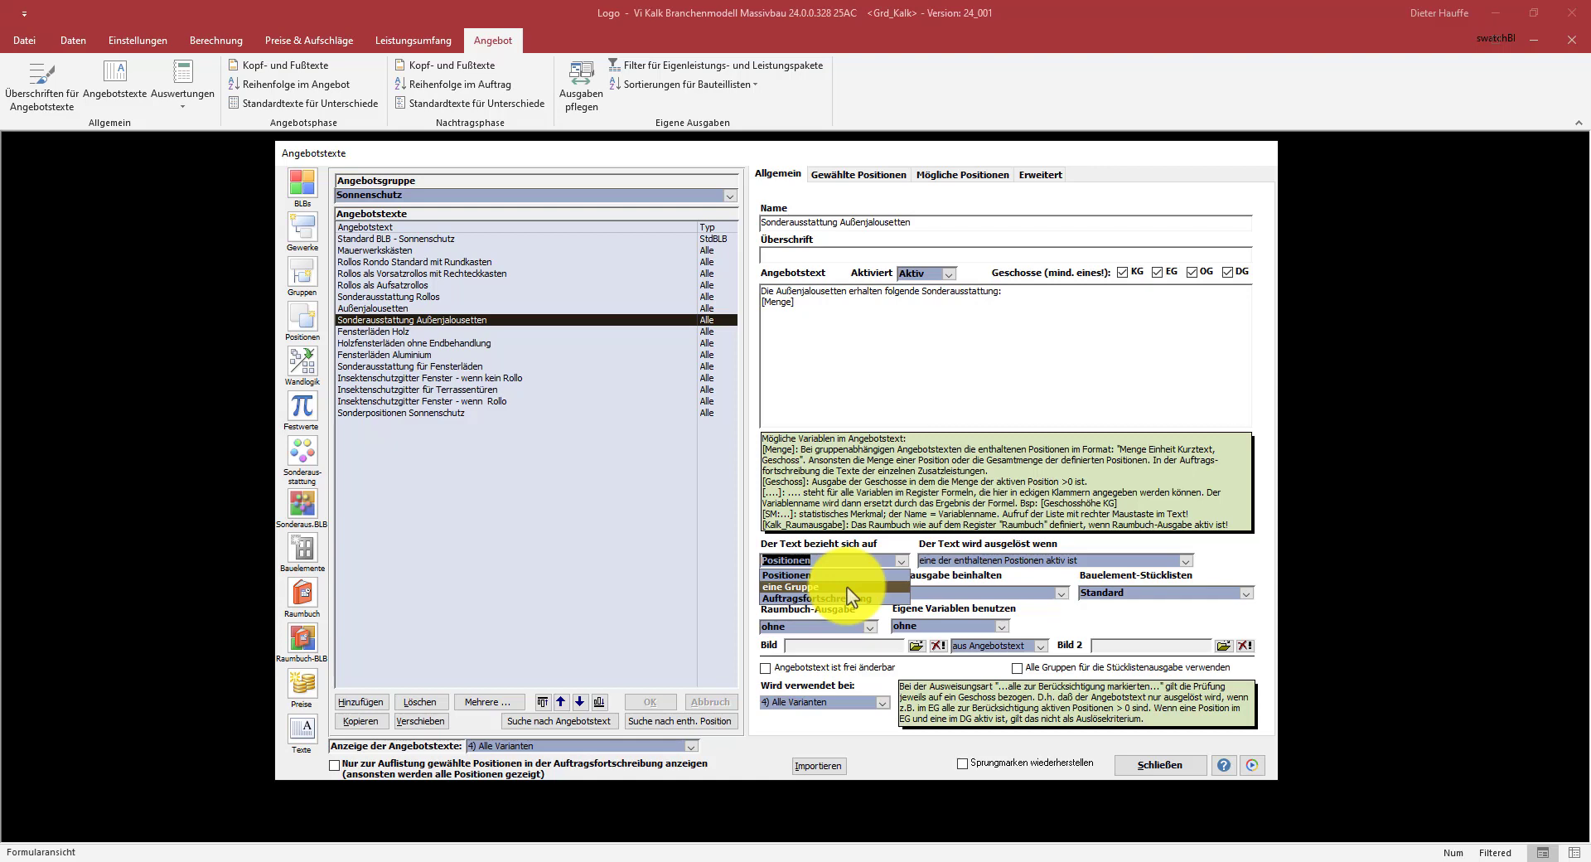
pyautogui.click(1060, 592)
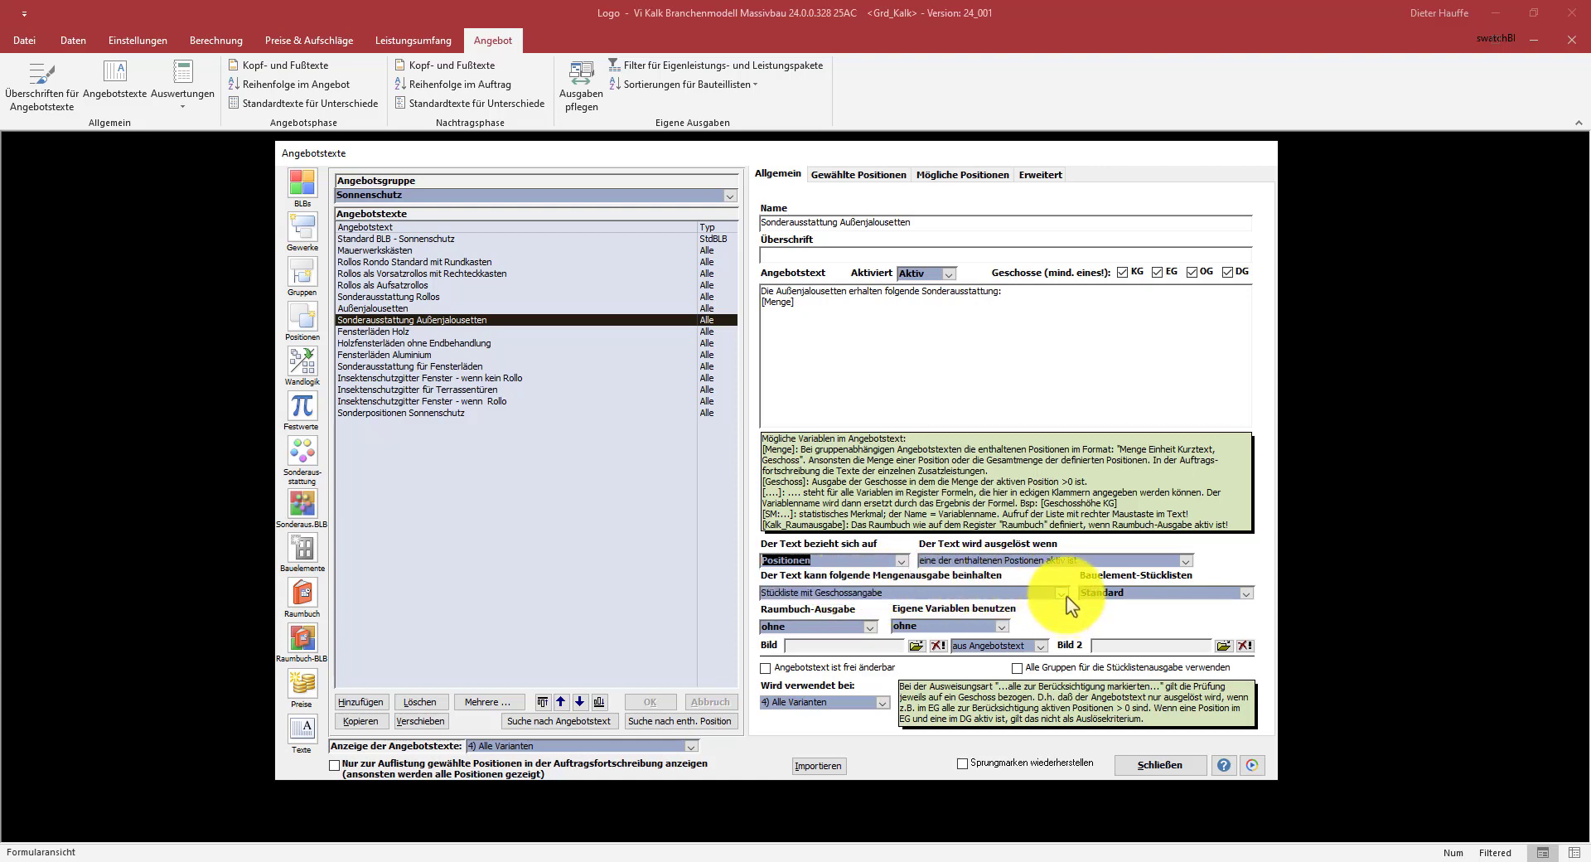
pyautogui.click(1061, 592)
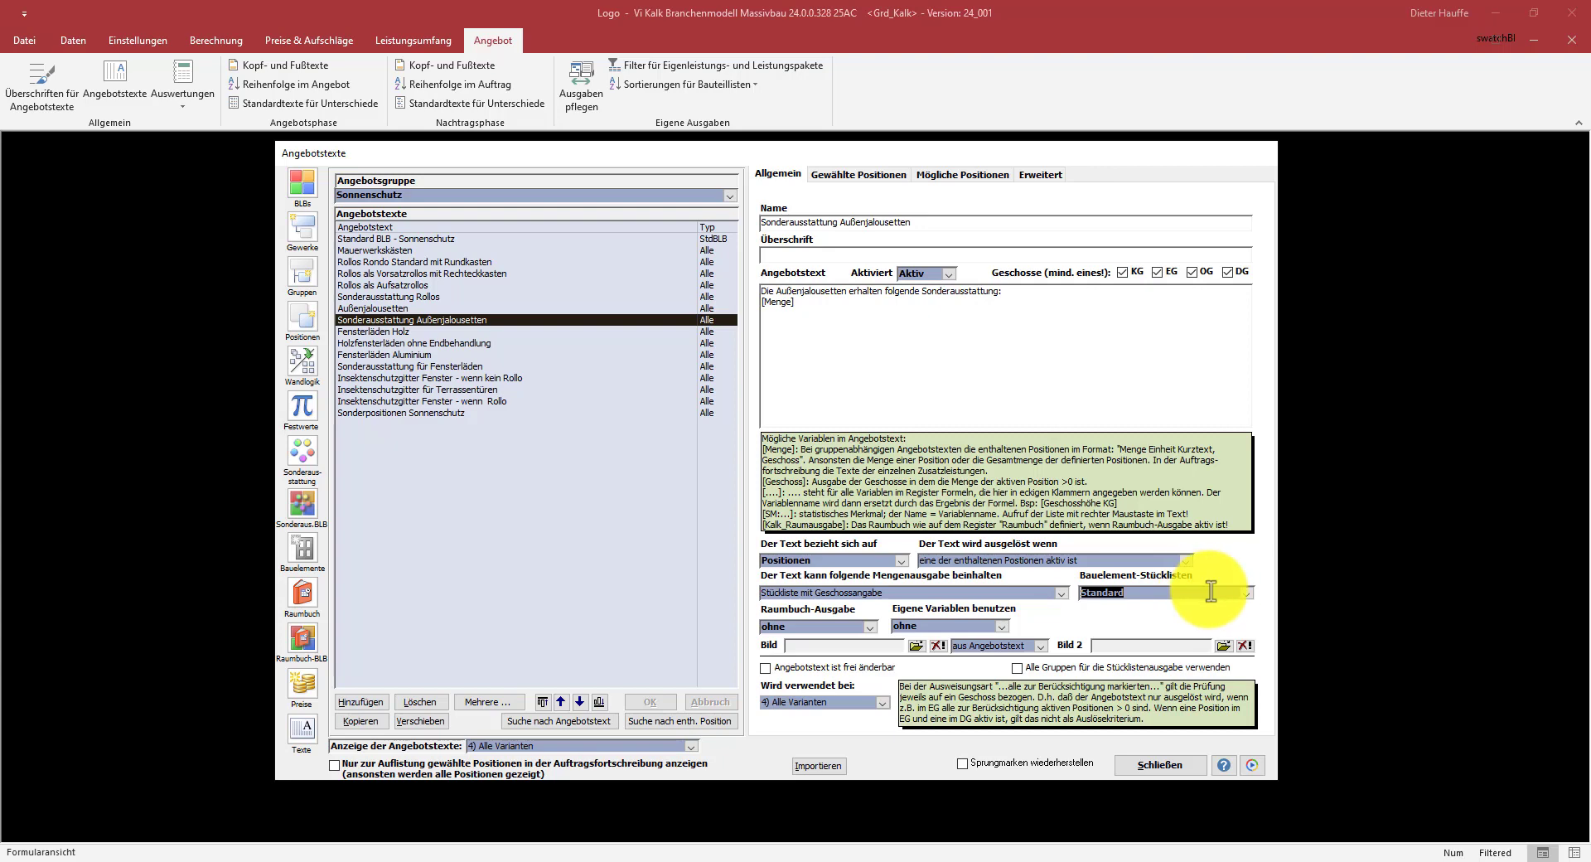
pyautogui.click(1256, 598)
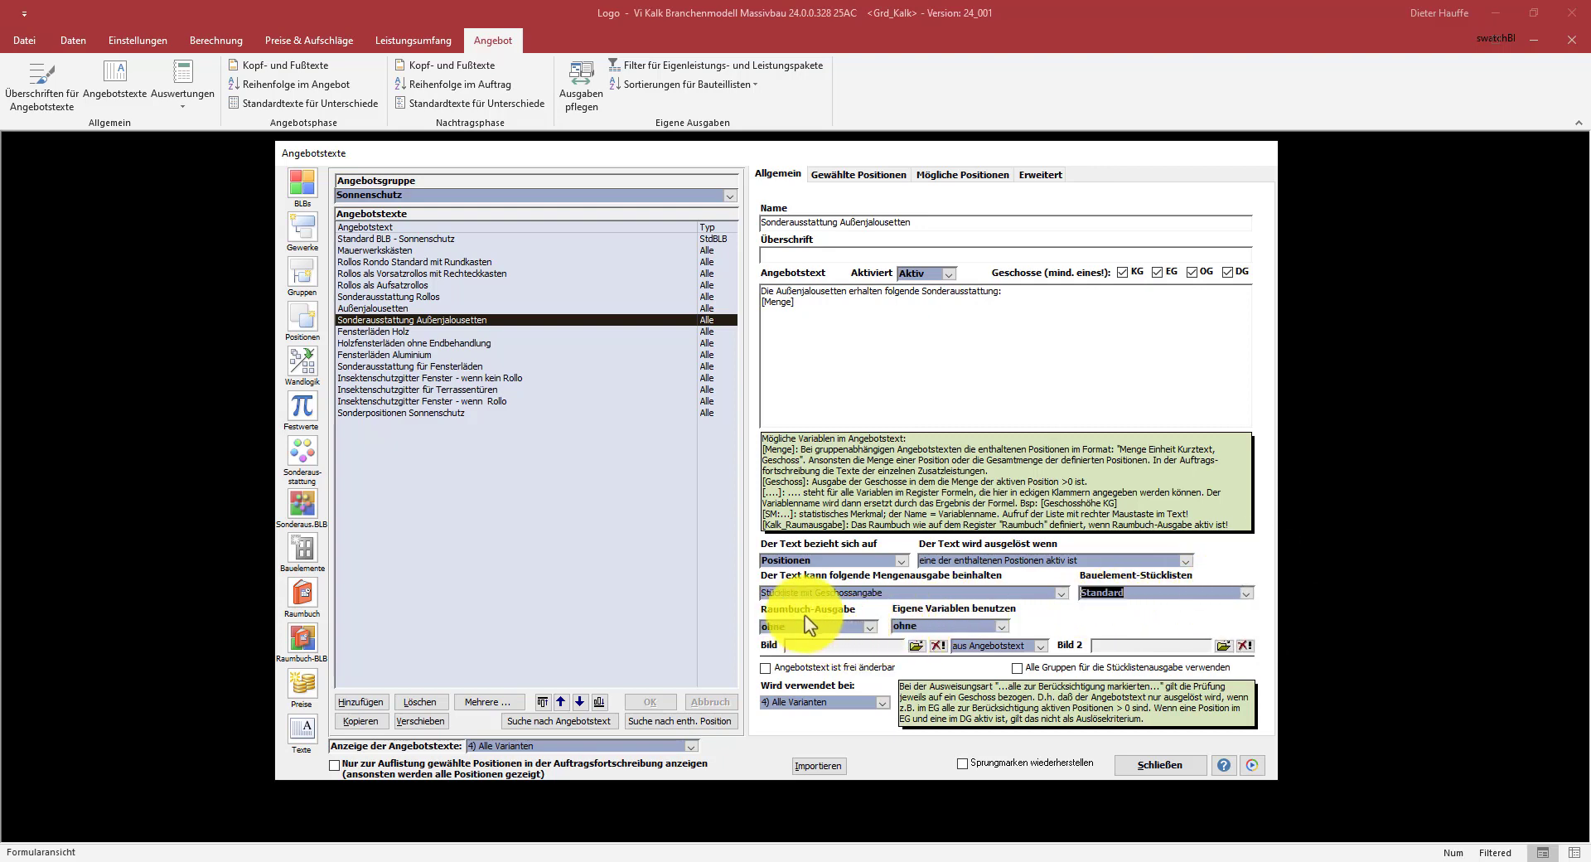
# Switch the room book output and own variables of "Sonderausstattung Außenjalousetten" to "mit (extra Register)", and return both to "ohne"
pyautogui.click(869, 628)
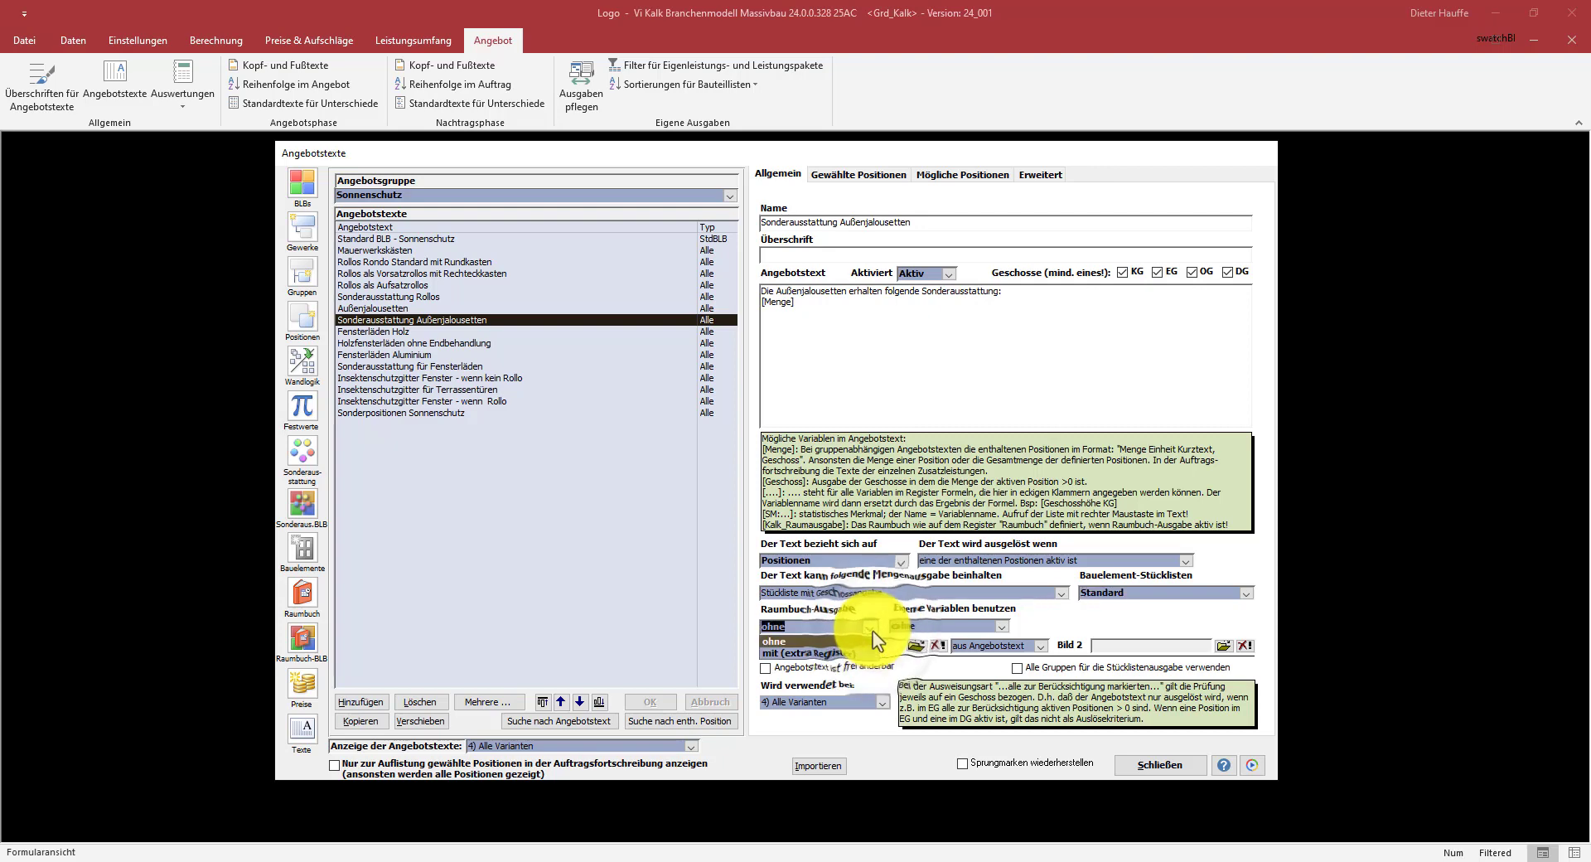
pyautogui.click(797, 652)
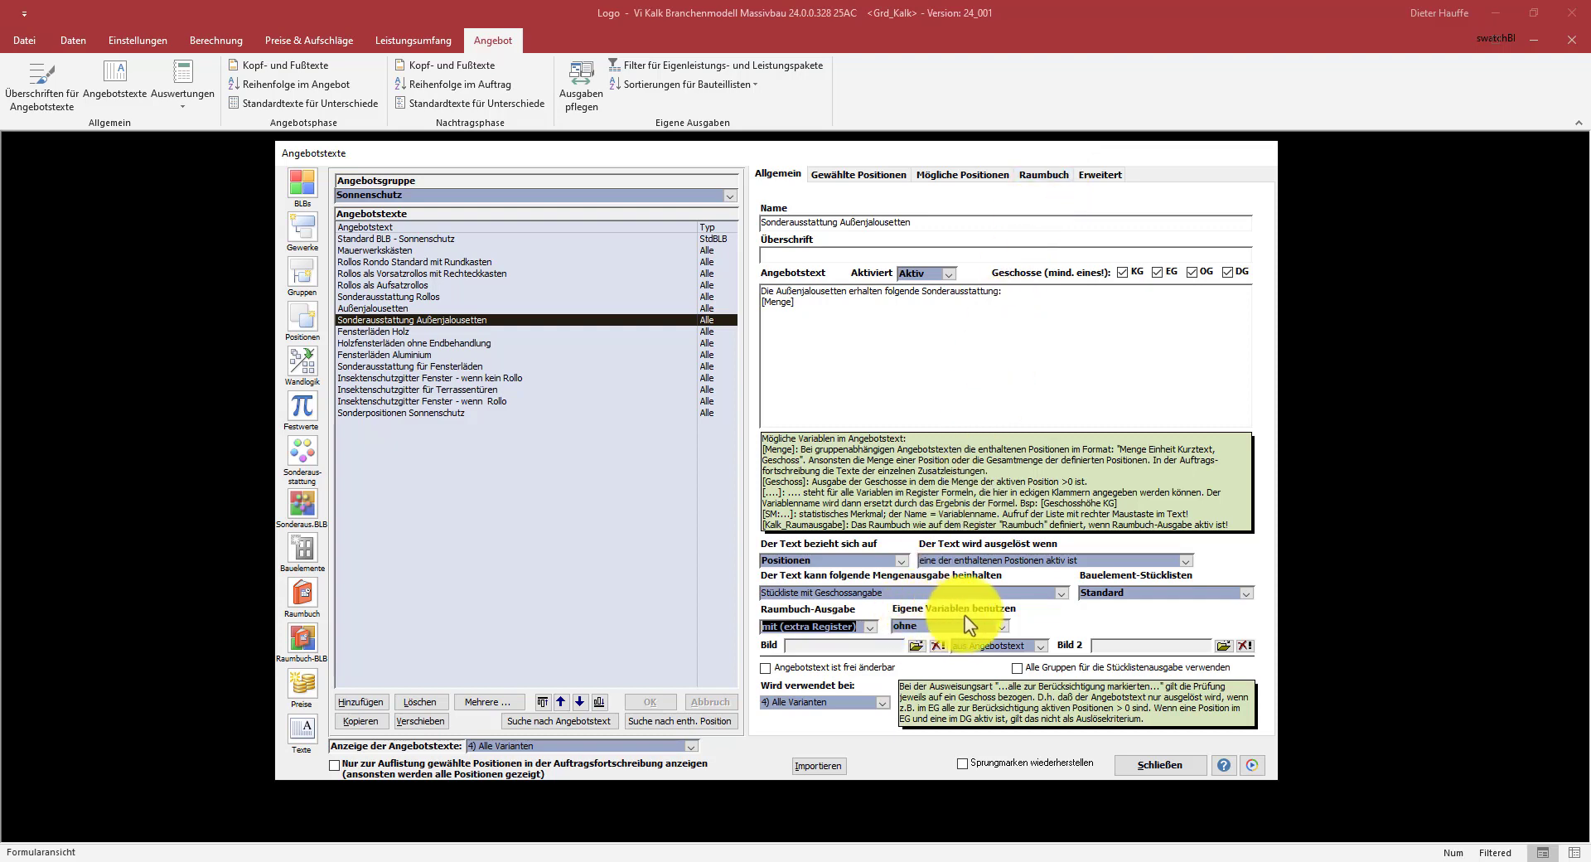
pyautogui.click(1002, 625)
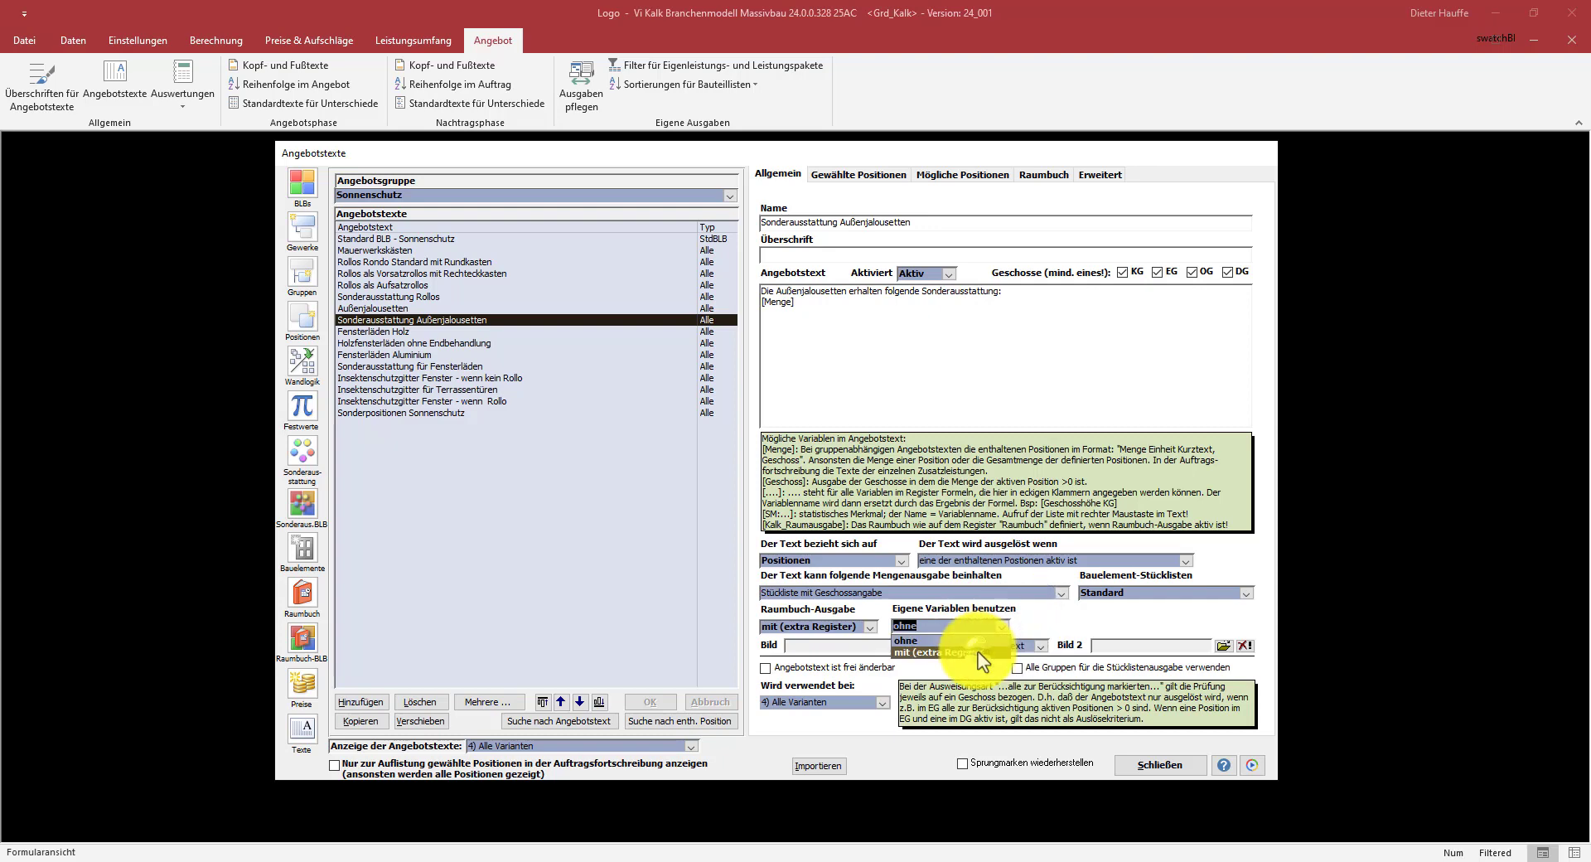
pyautogui.click(980, 653)
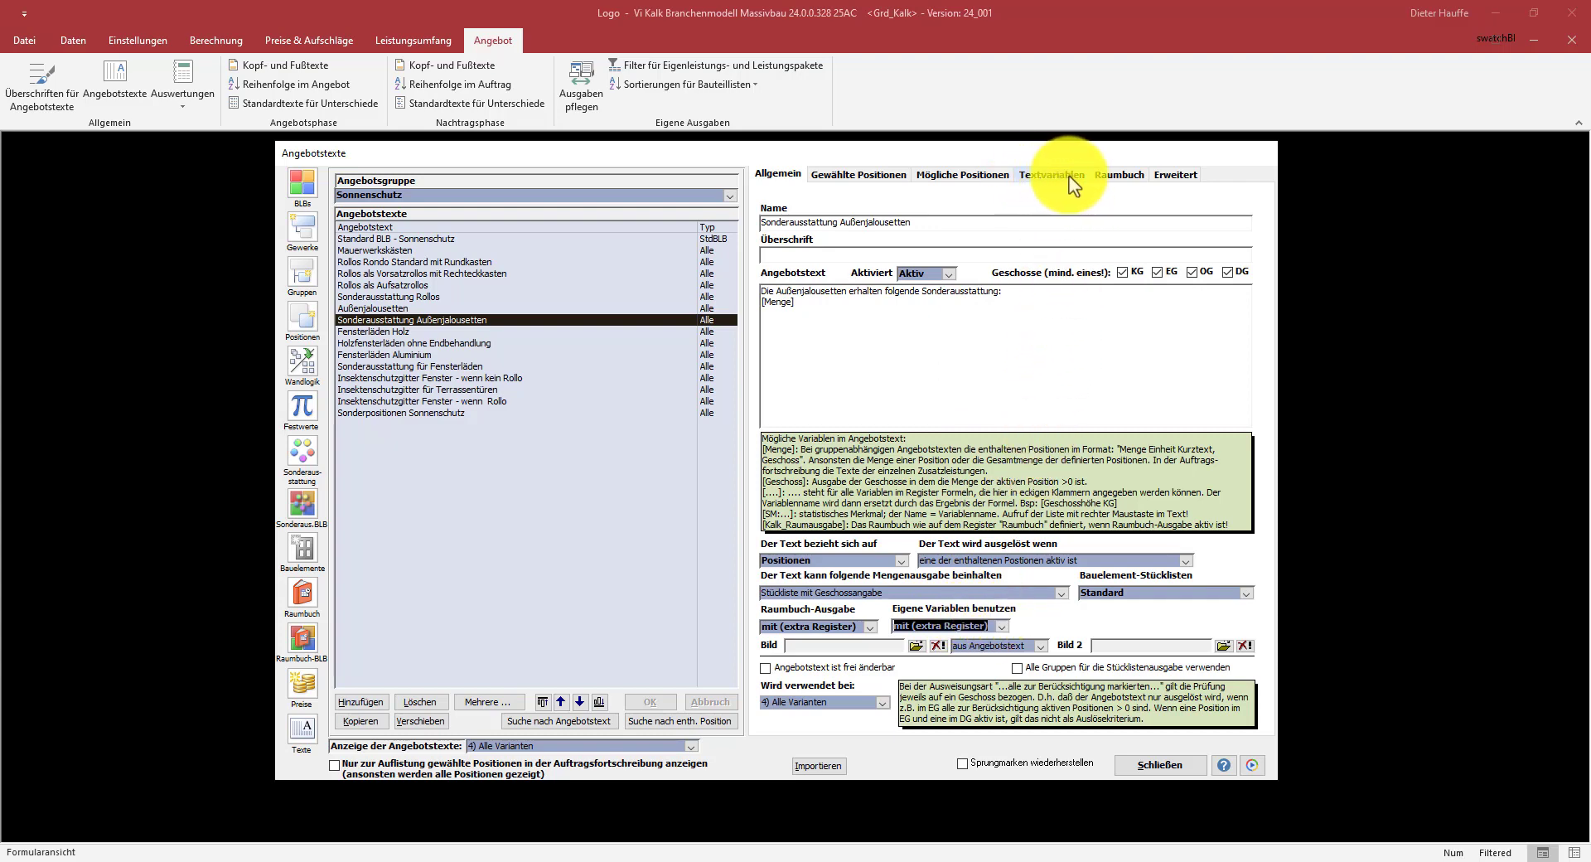
pyautogui.click(862, 629)
pyautogui.click(845, 683)
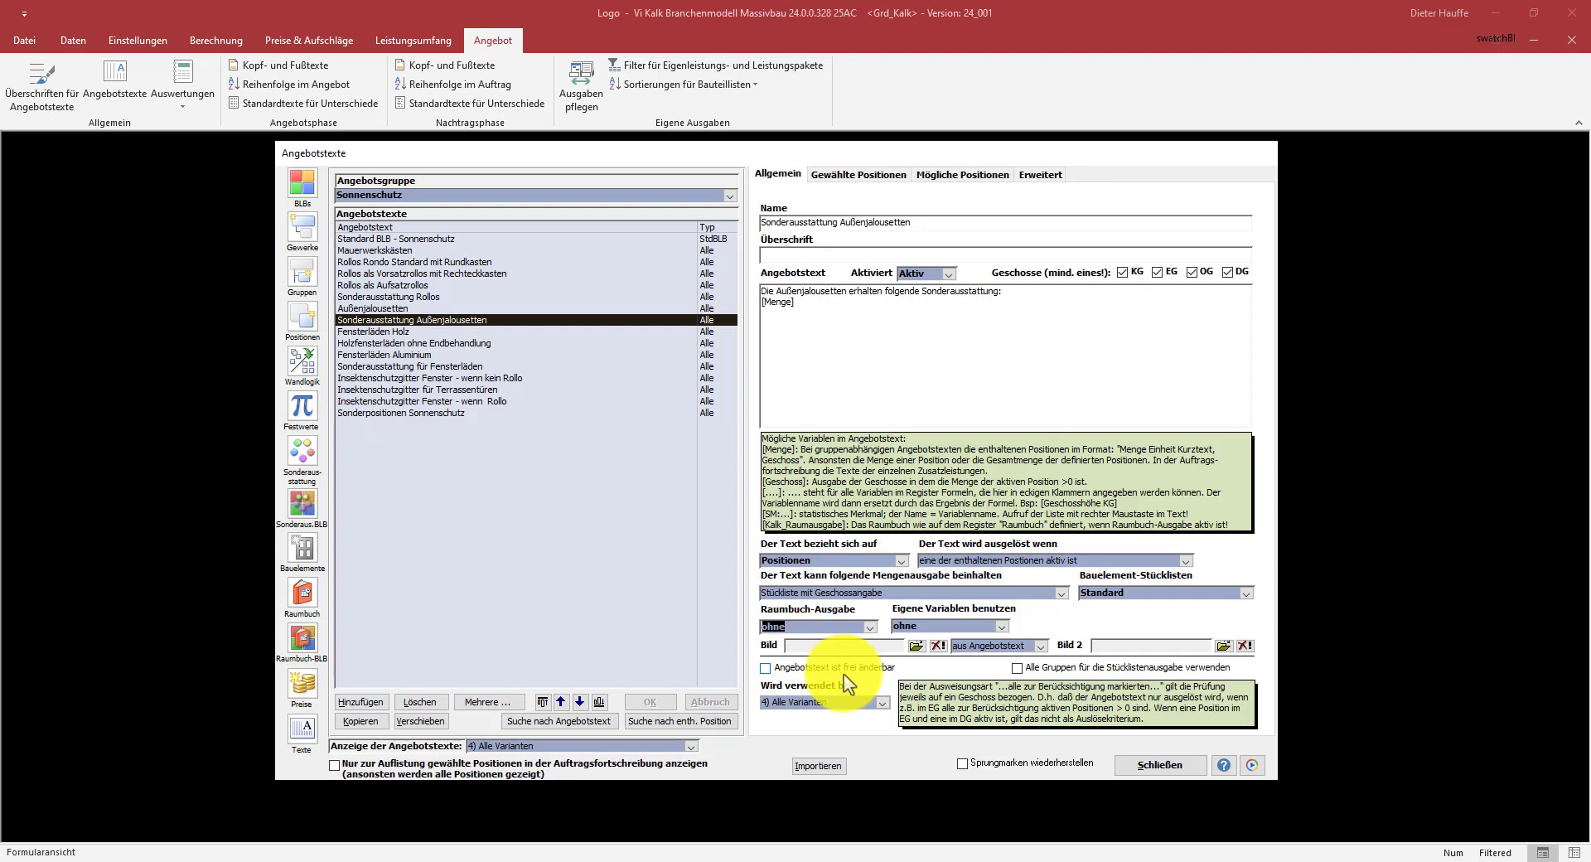
# Examine the SWP category of the image database, and check the image source choices and image column of the text's selected positions
pyautogui.click(915, 646)
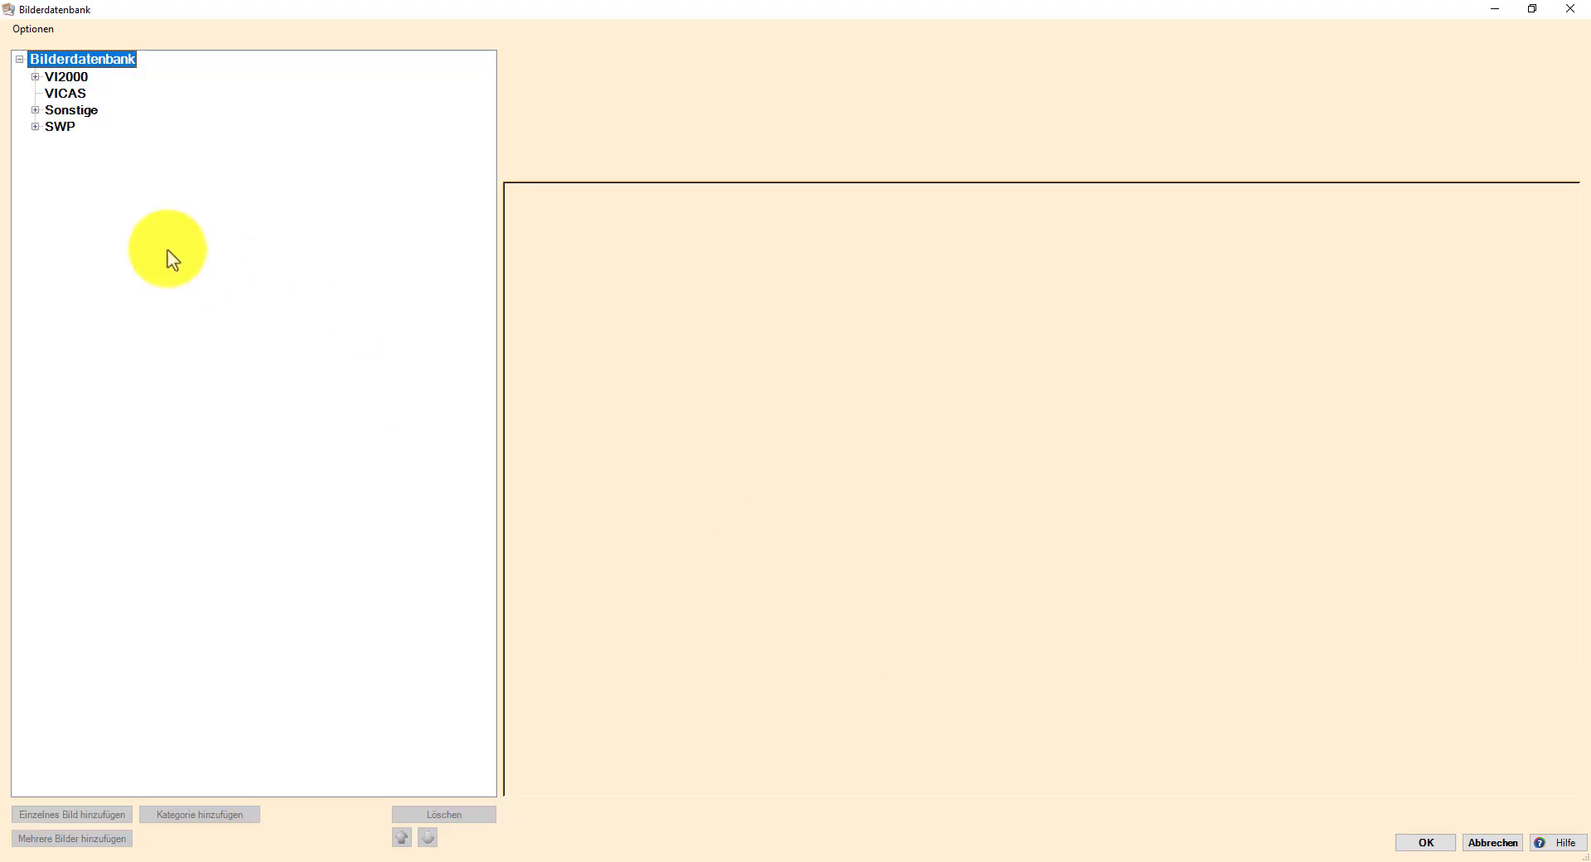
pyautogui.click(35, 126)
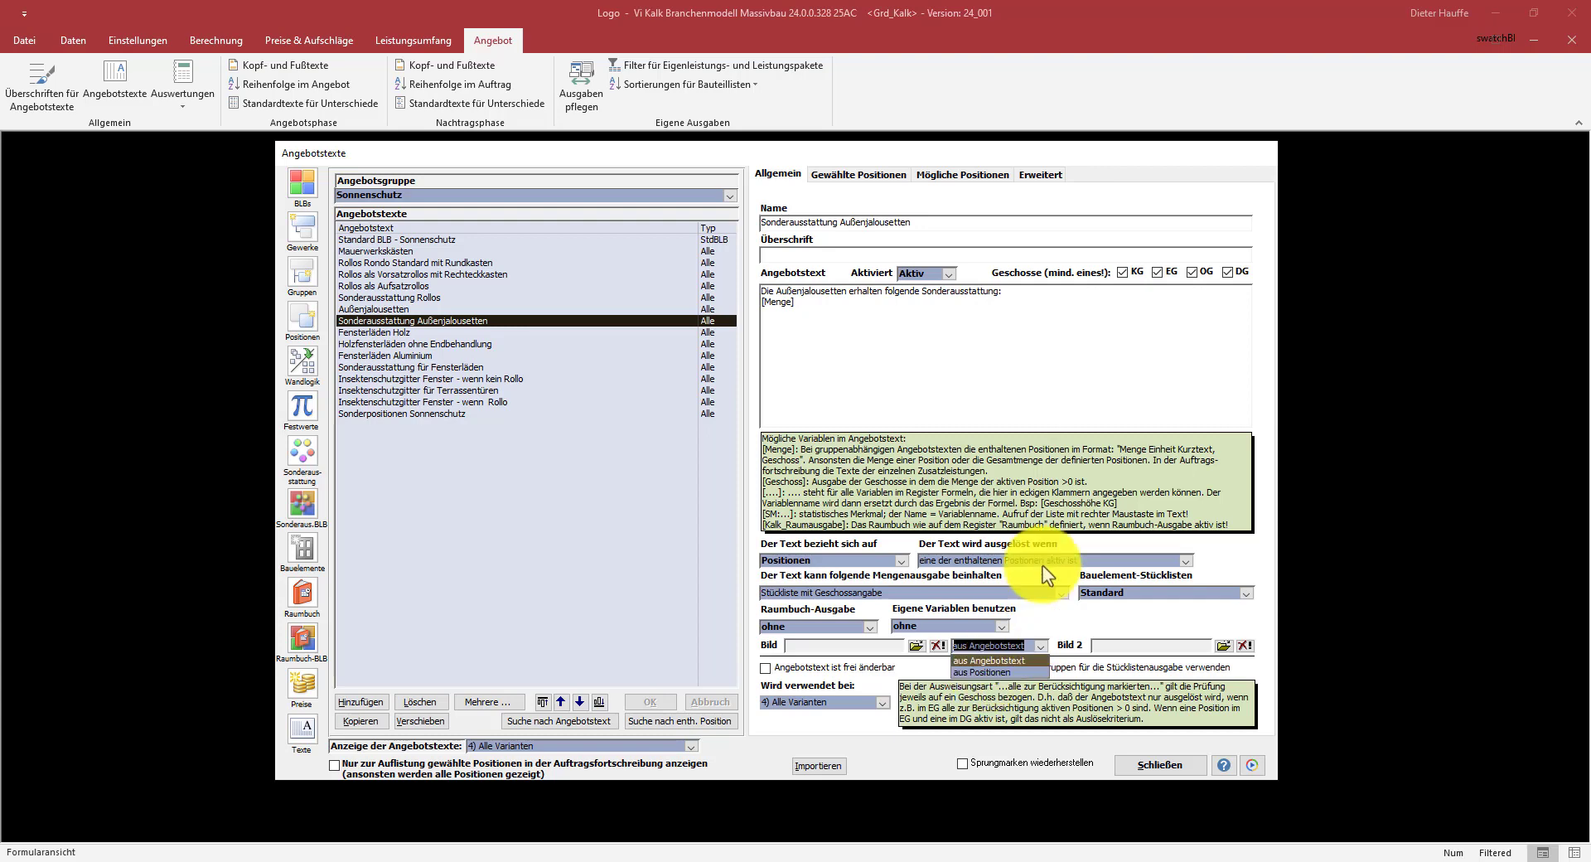
pyautogui.click(876, 181)
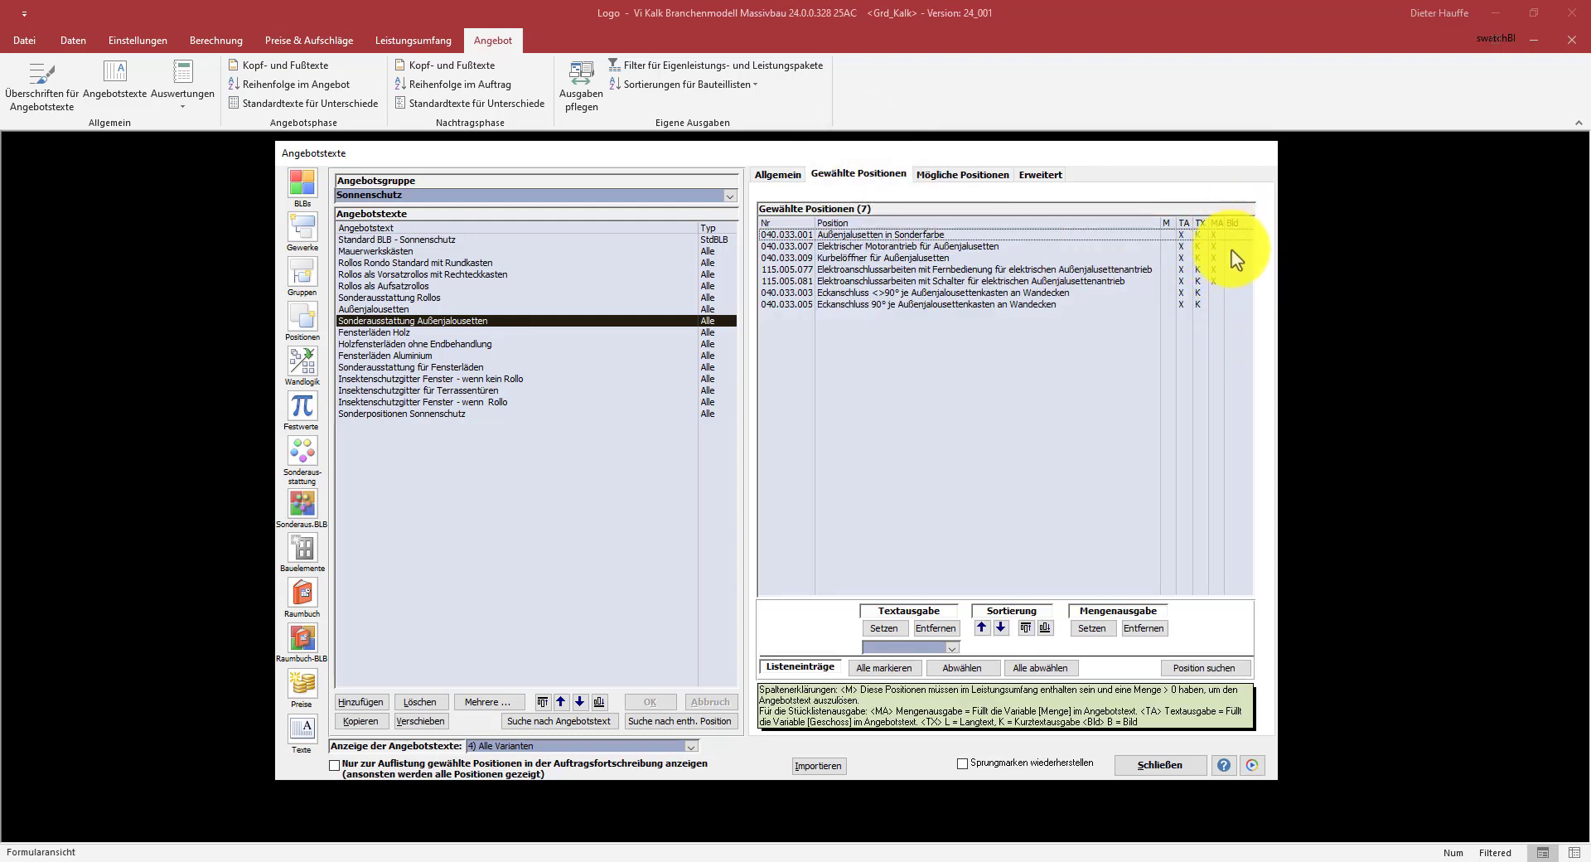
pyautogui.hotkey('ctrl', 'shift', 'Tab')
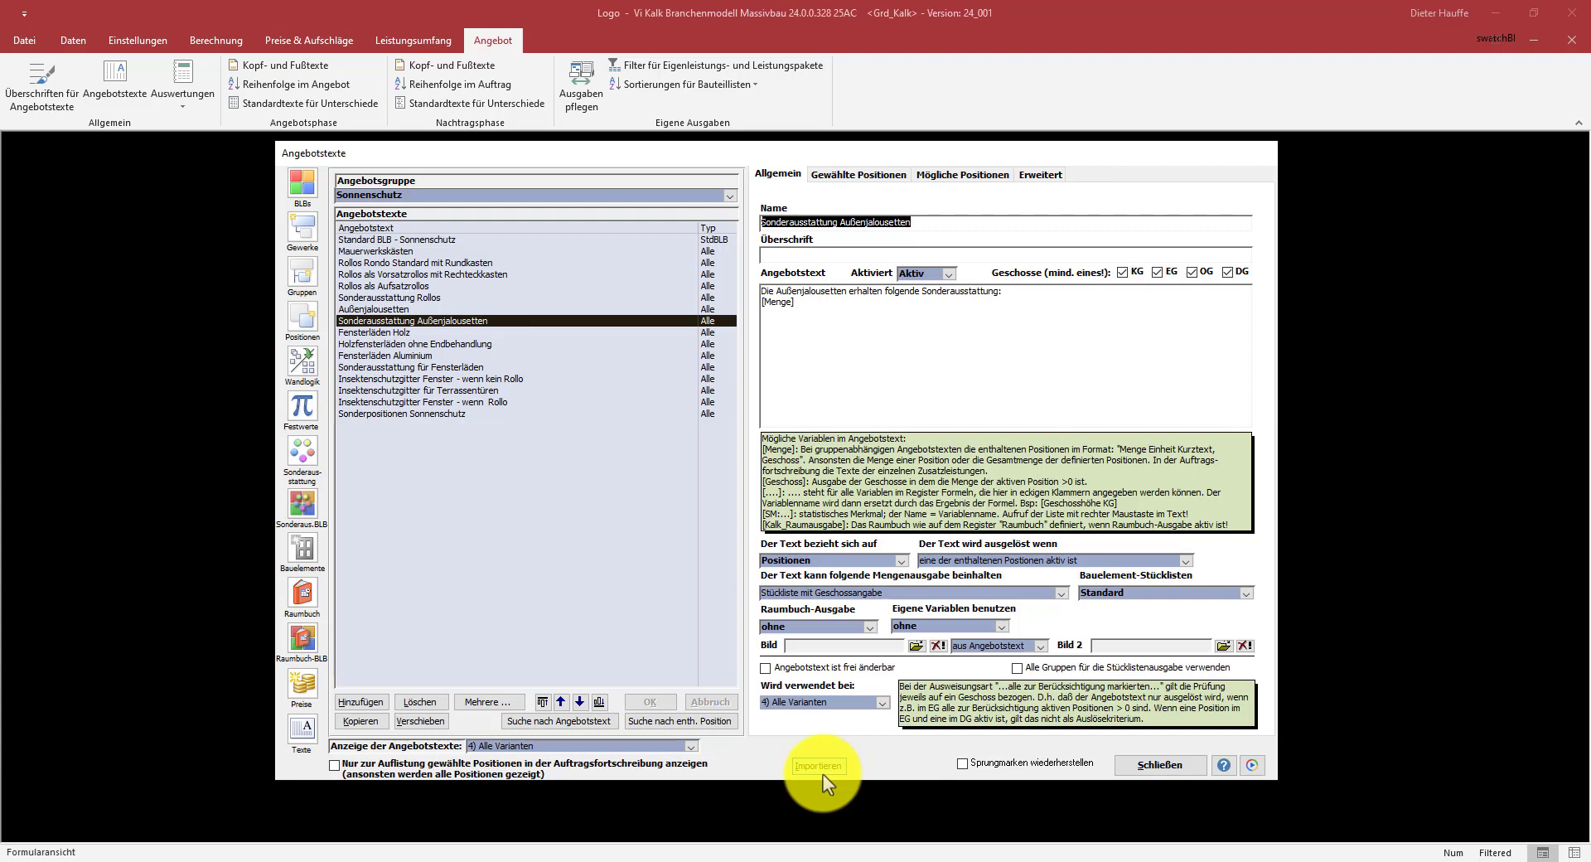
# Check the available import modes for offer texts, and exit the import without choosing a file
pyautogui.click(802, 767)
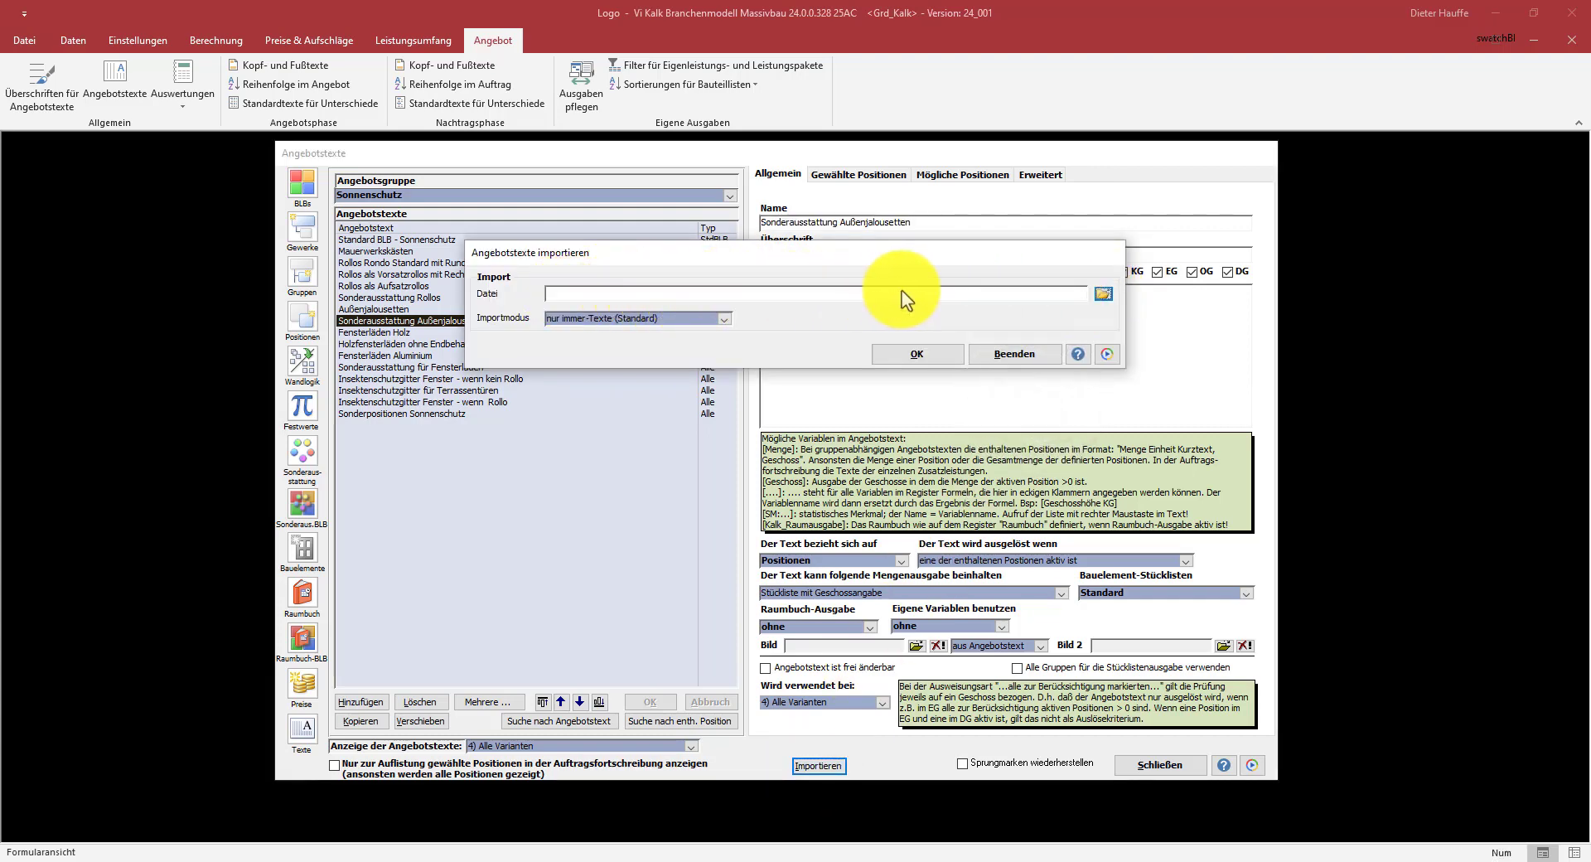
pyautogui.click(723, 318)
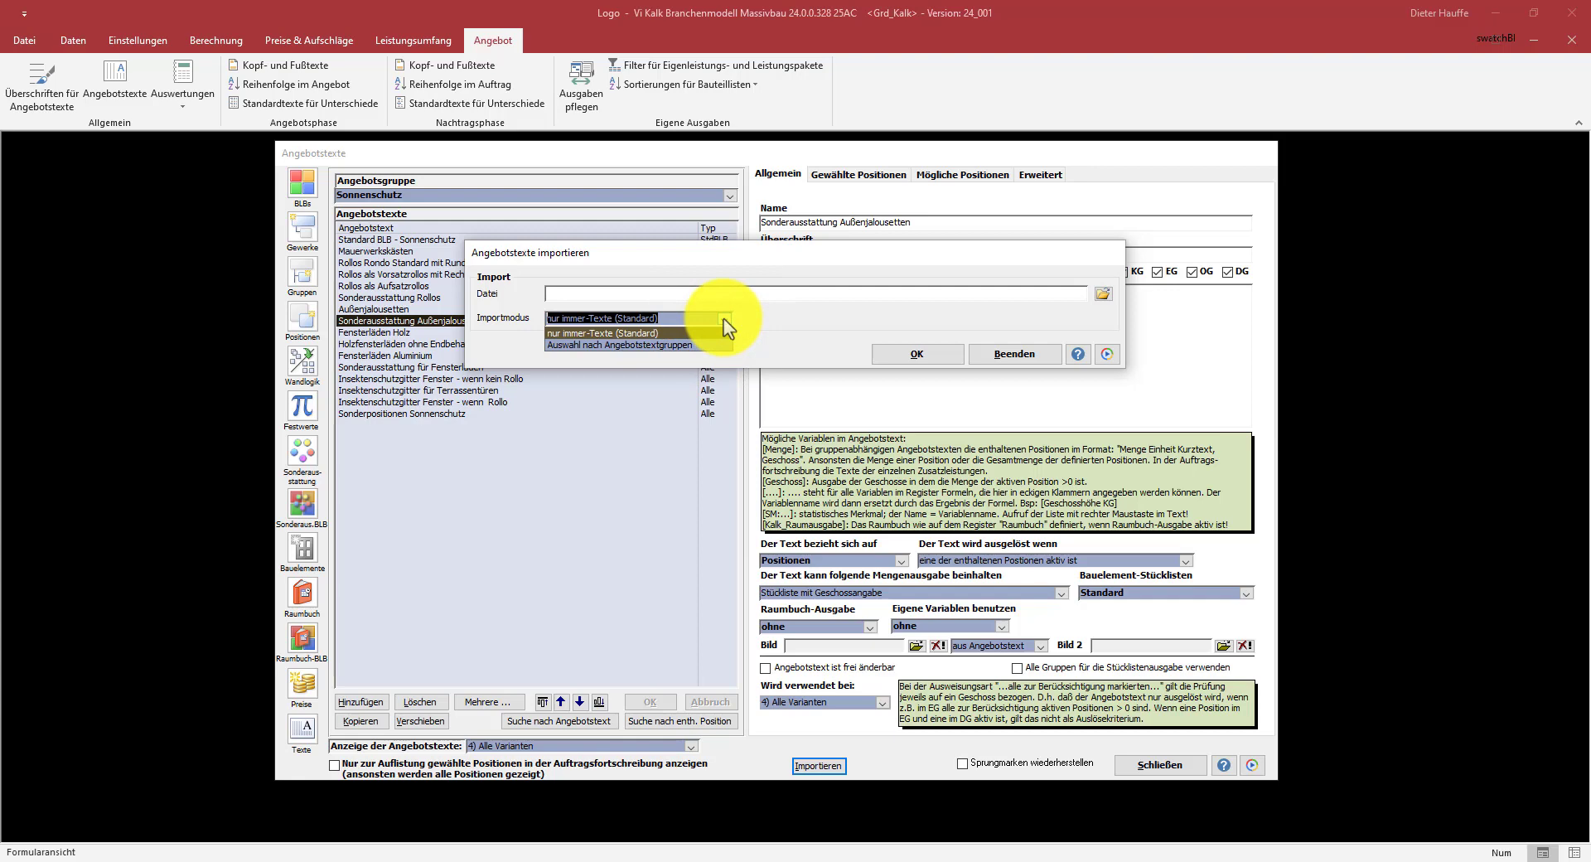
pyautogui.click(1007, 355)
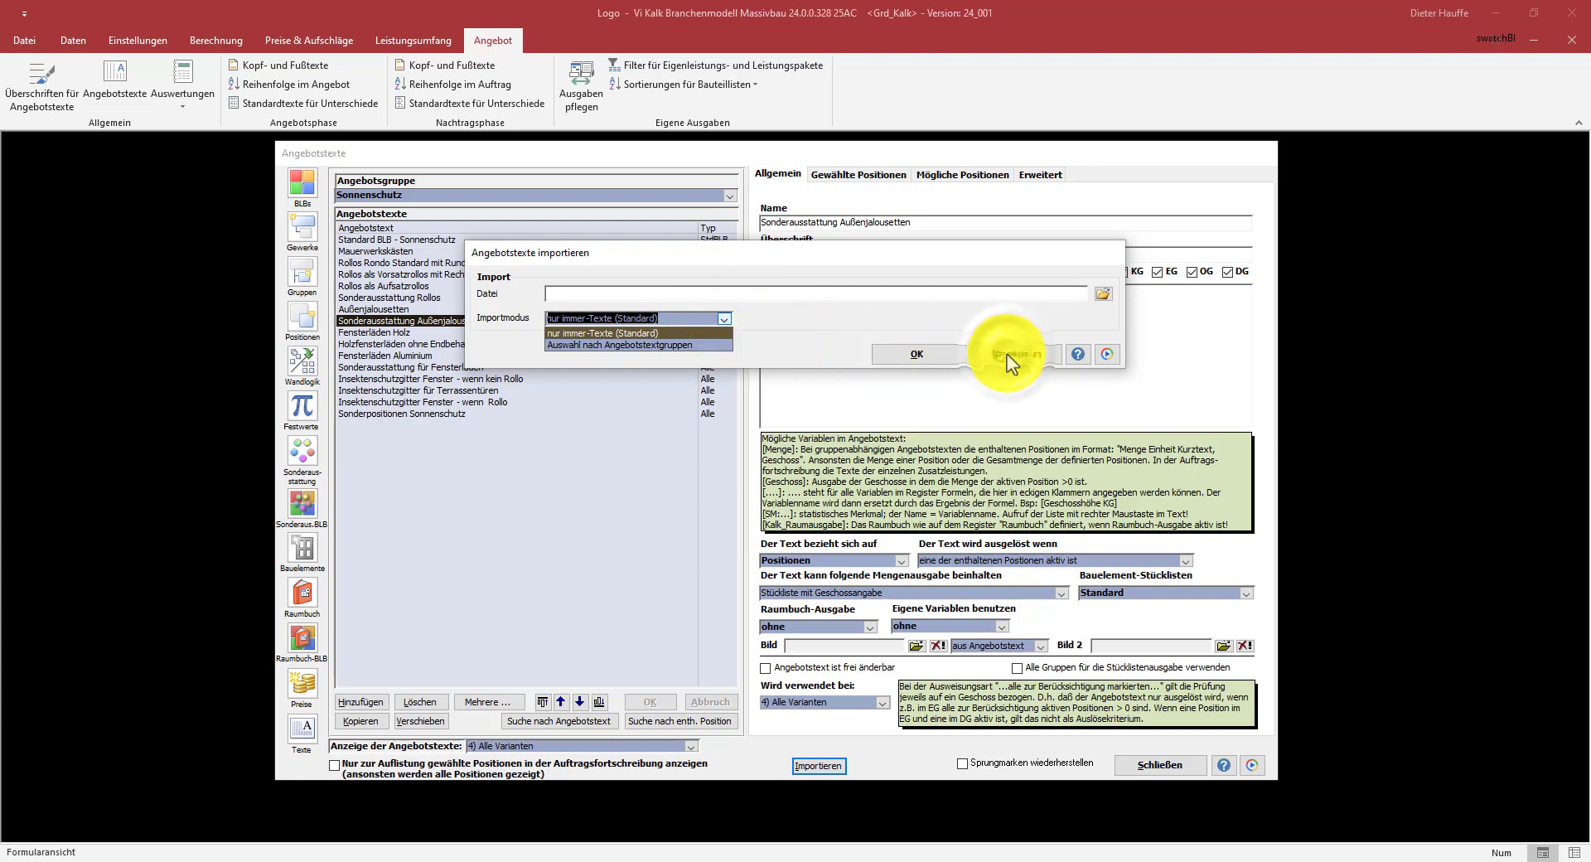